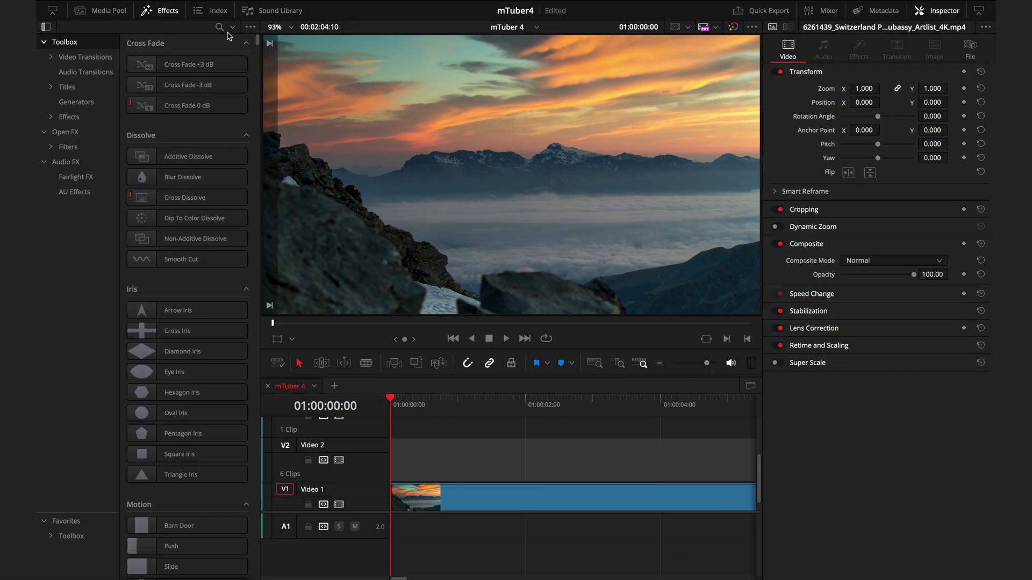
- Open the search box in the Effects library panel
click(219, 27)
- Search effects for 'mtuber 4' and browse Camera Movements, Overlays, Placeholders and Backgrounds
text(mtuber 4)
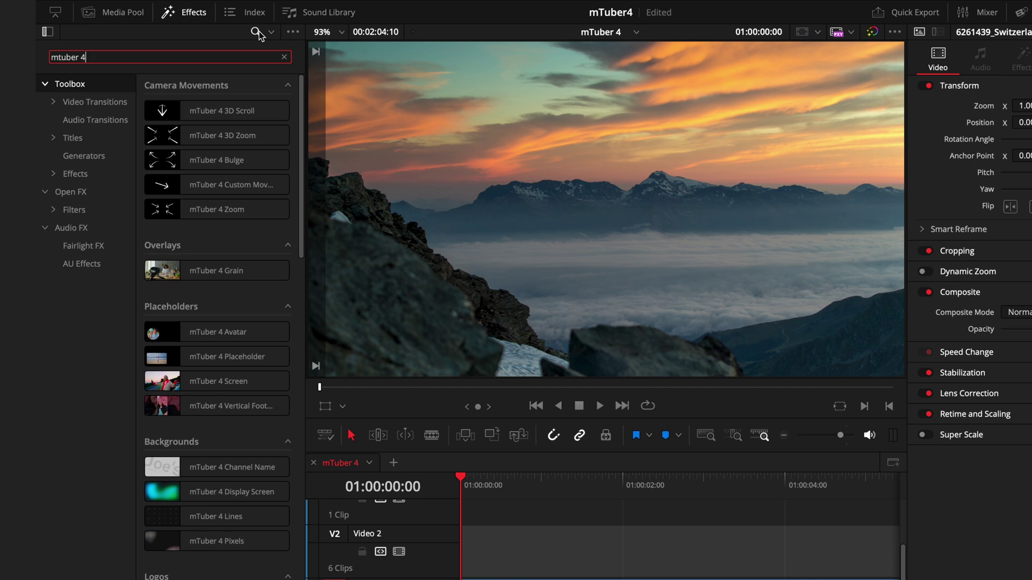
click(288, 86)
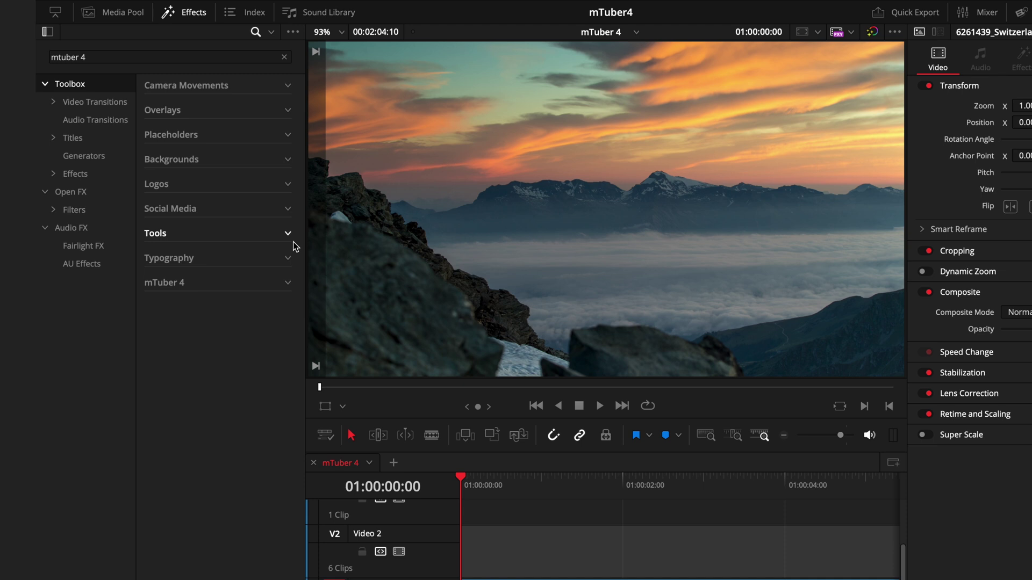
click(288, 85)
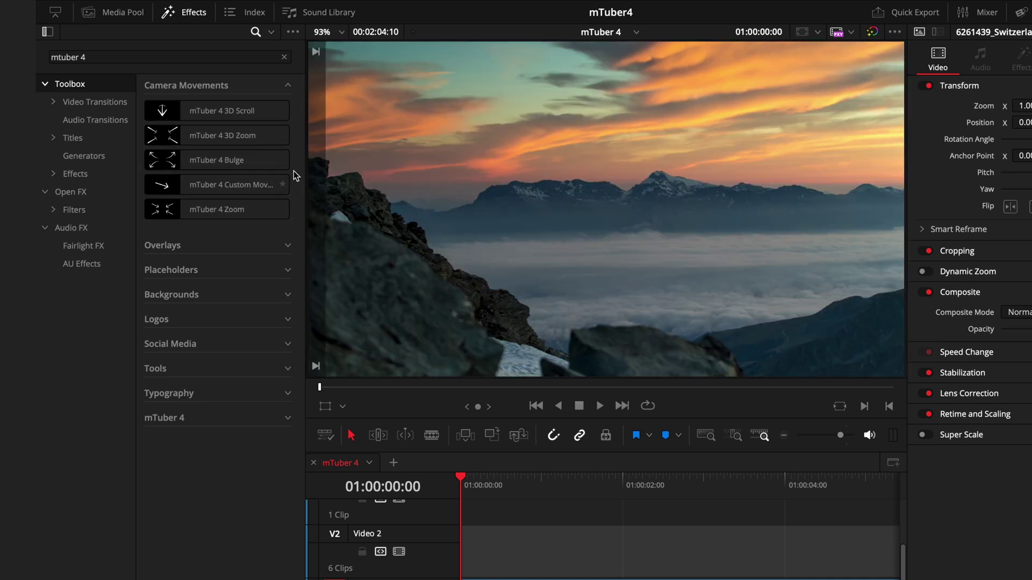
click(290, 86)
click(287, 110)
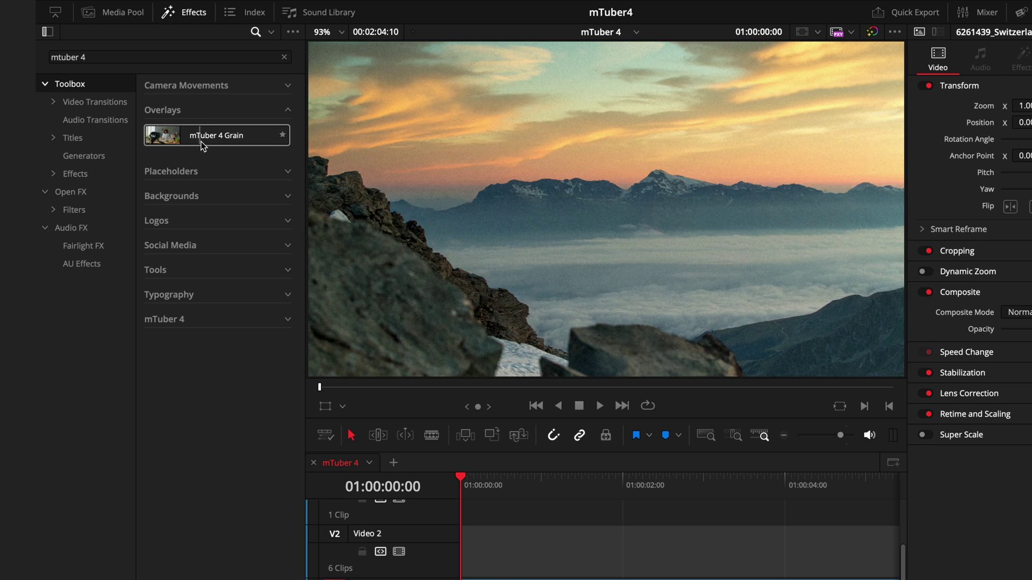
click(287, 109)
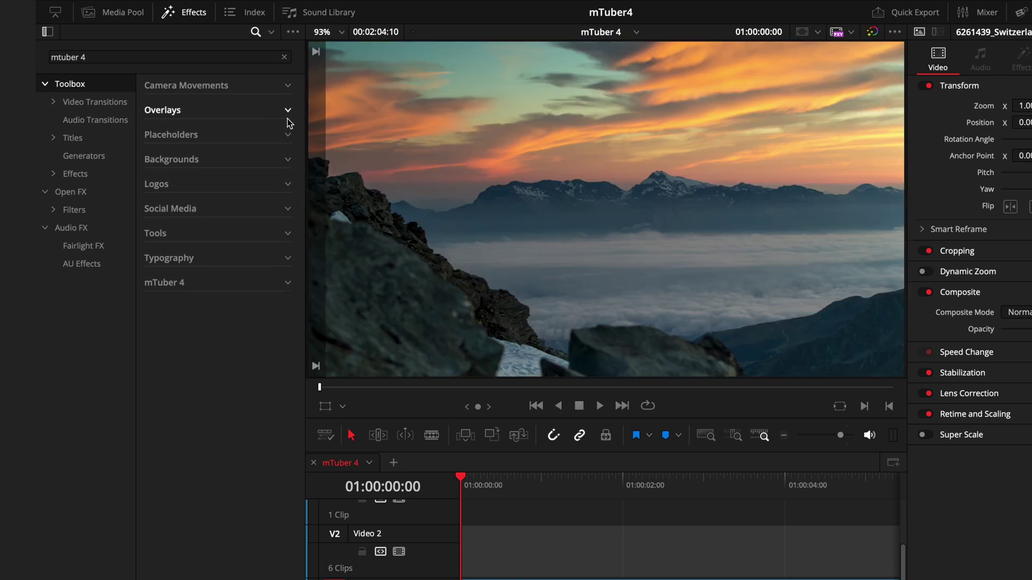
click(288, 134)
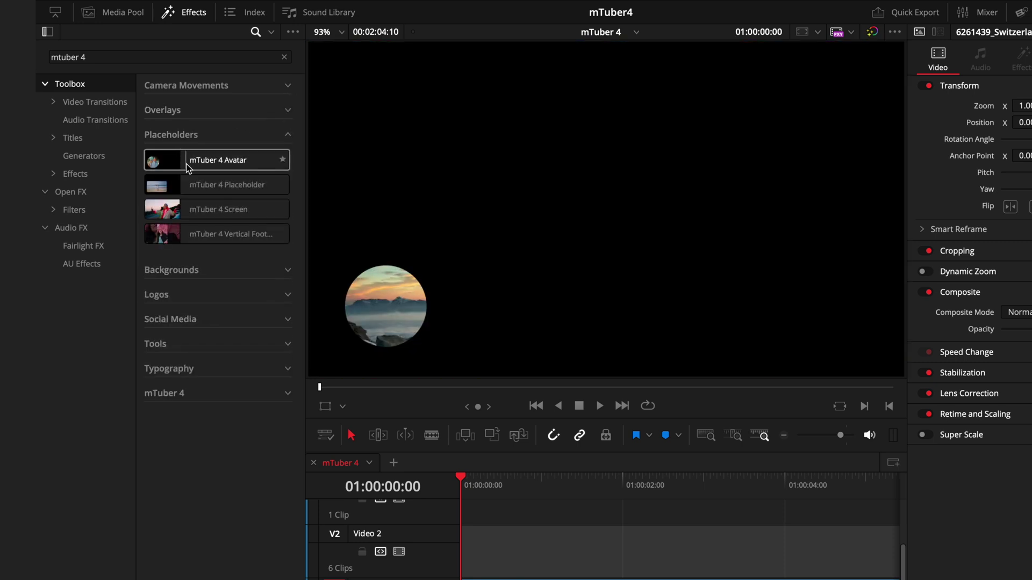
click(288, 134)
click(287, 160)
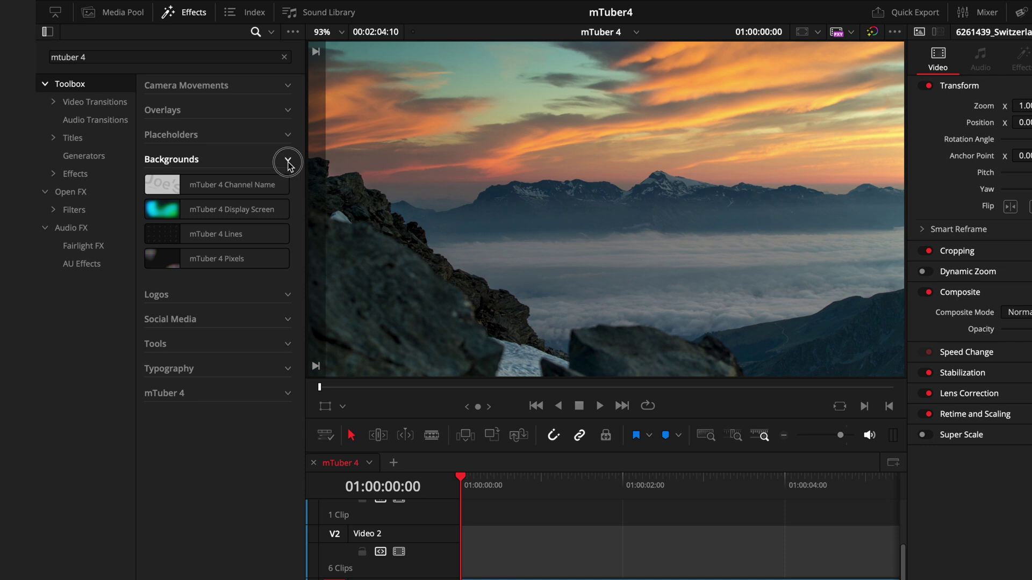
click(288, 160)
- Browse the Logos, Social Media, Tools, Typography and mTuber 4 categories, then show only Titles
click(289, 185)
click(289, 186)
click(288, 209)
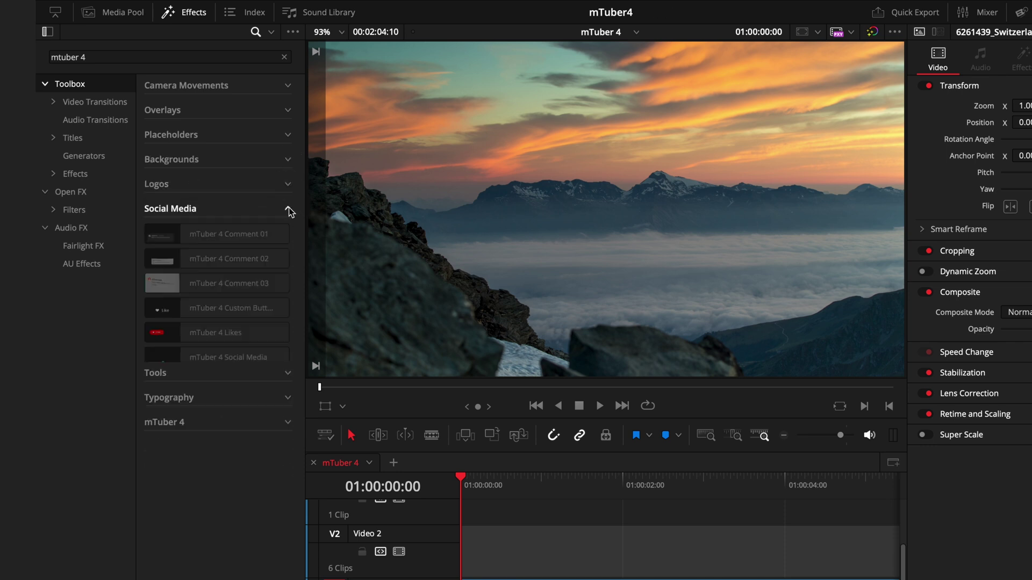
click(289, 209)
click(289, 233)
click(288, 234)
click(288, 258)
click(289, 257)
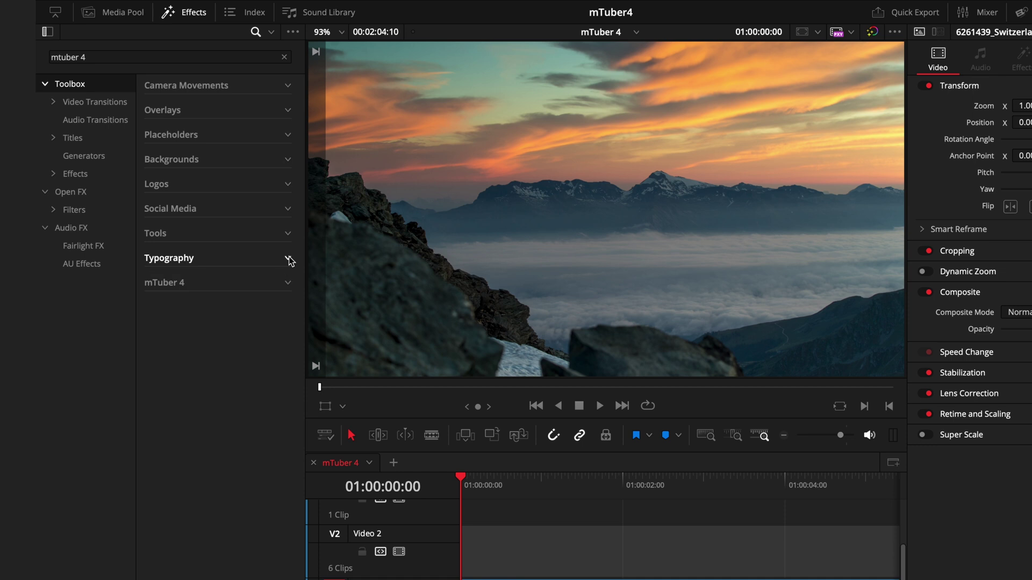
click(289, 283)
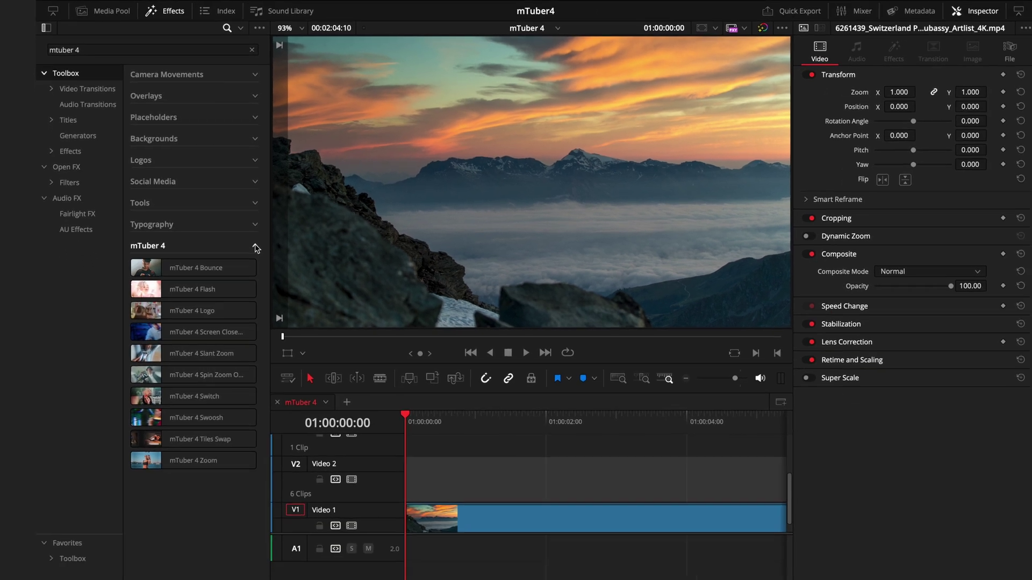
click(113, 143)
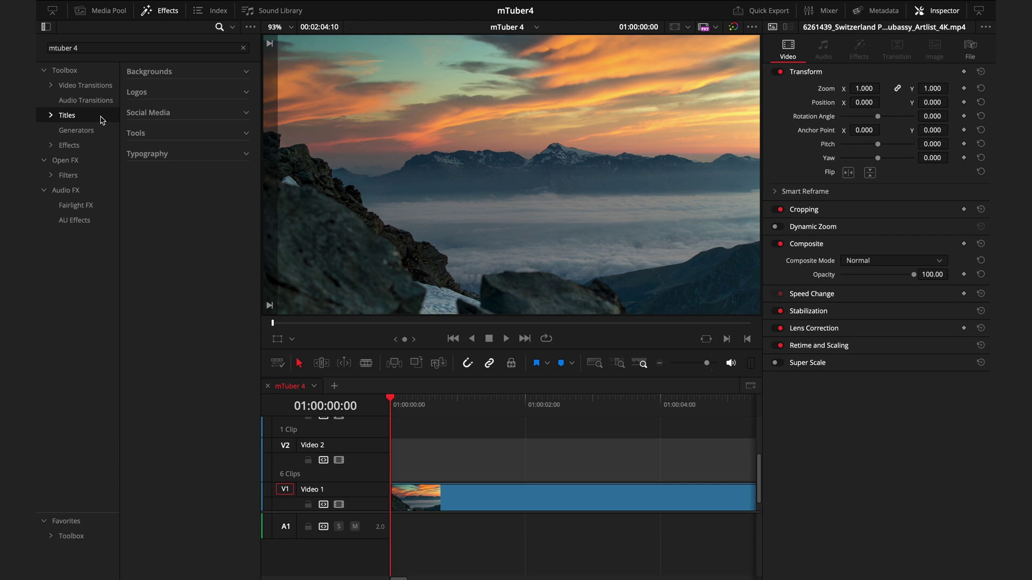
- Add the mTuber 4 Channel Name title from Backgrounds to Video 1 with 4K Quality on
click(245, 72)
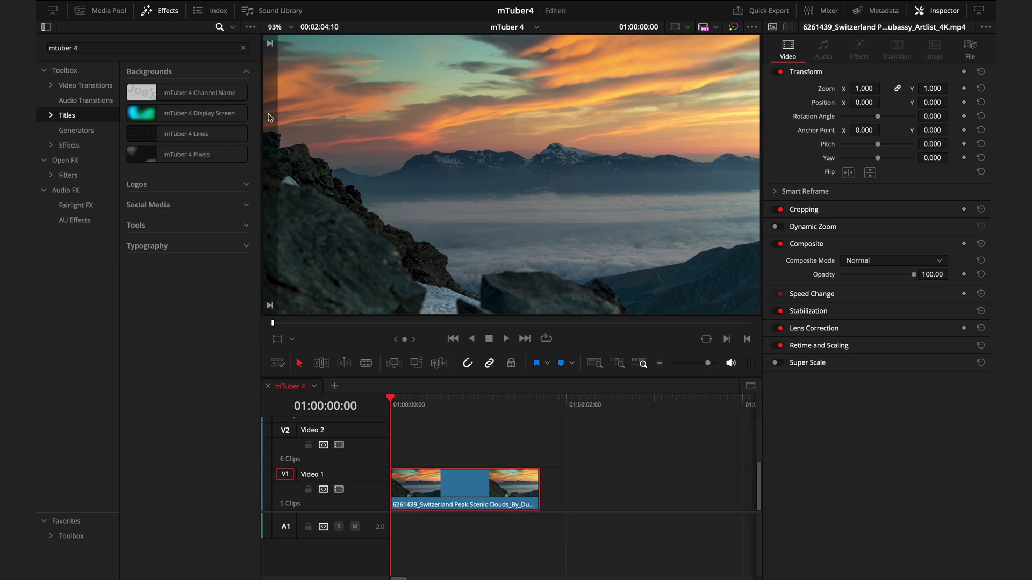
drag(204, 93, 396, 489)
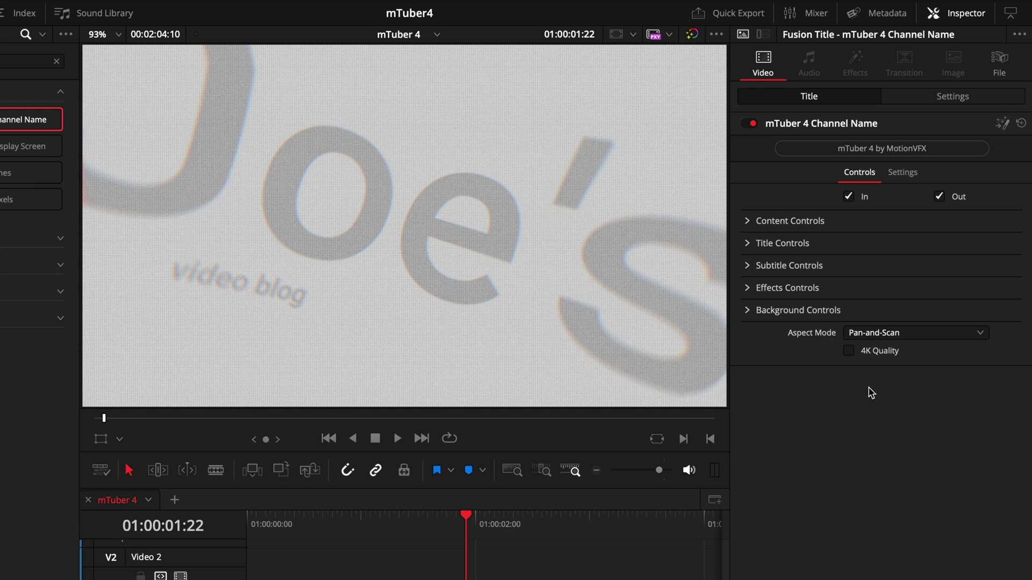
click(879, 353)
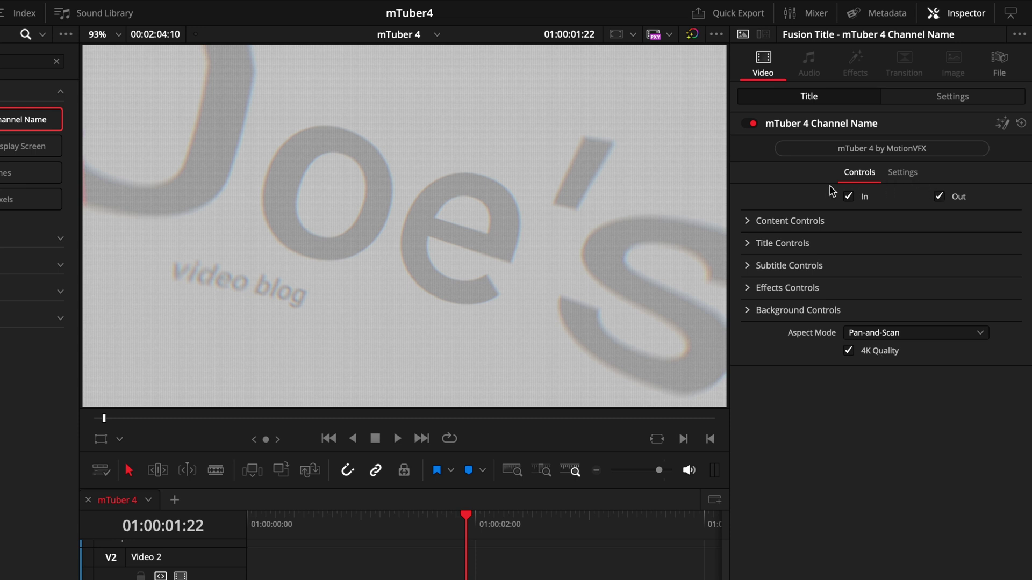
scroll(663, 567, down, 1)
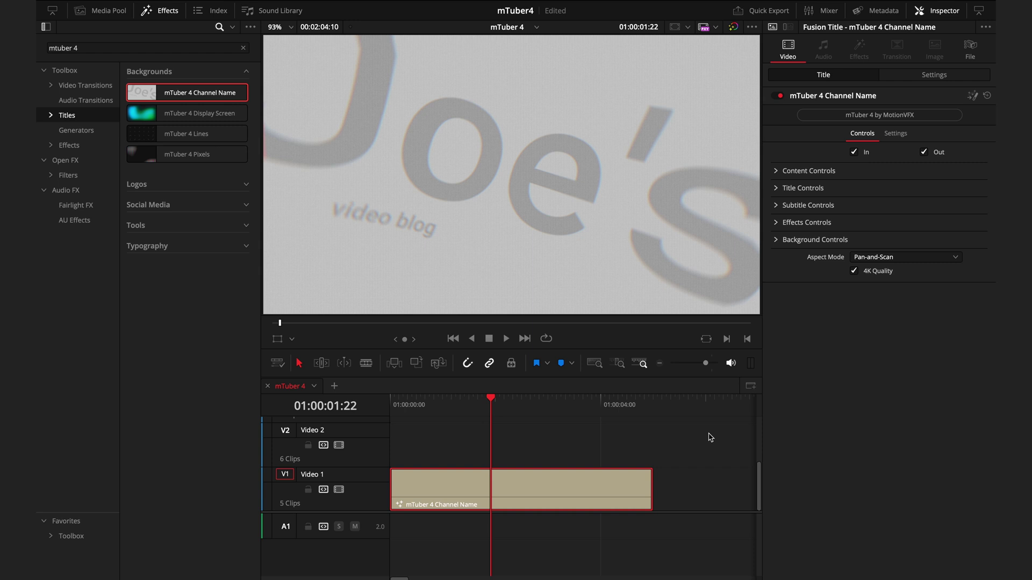
- Extend the Channel Name clip by +01:13 to 06:13 and park the playhead at 01:00:03:20
drag(652, 489, 734, 490)
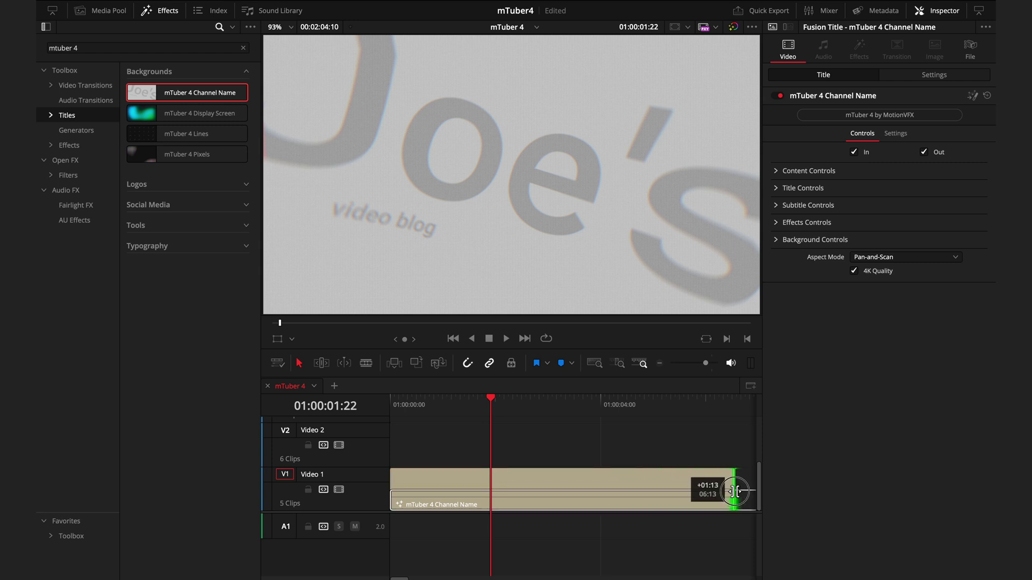
drag(715, 404, 640, 410)
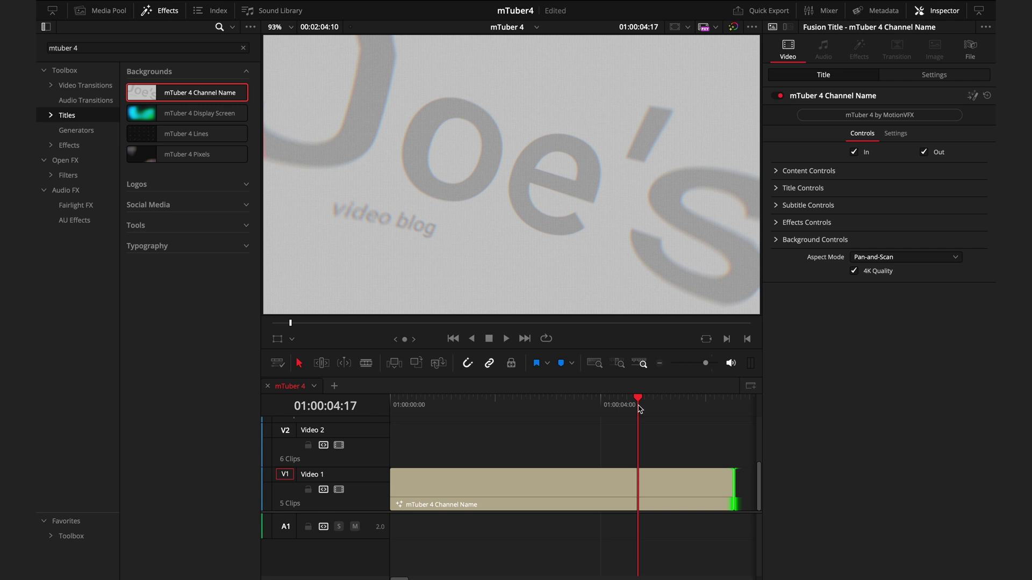
drag(640, 410, 591, 409)
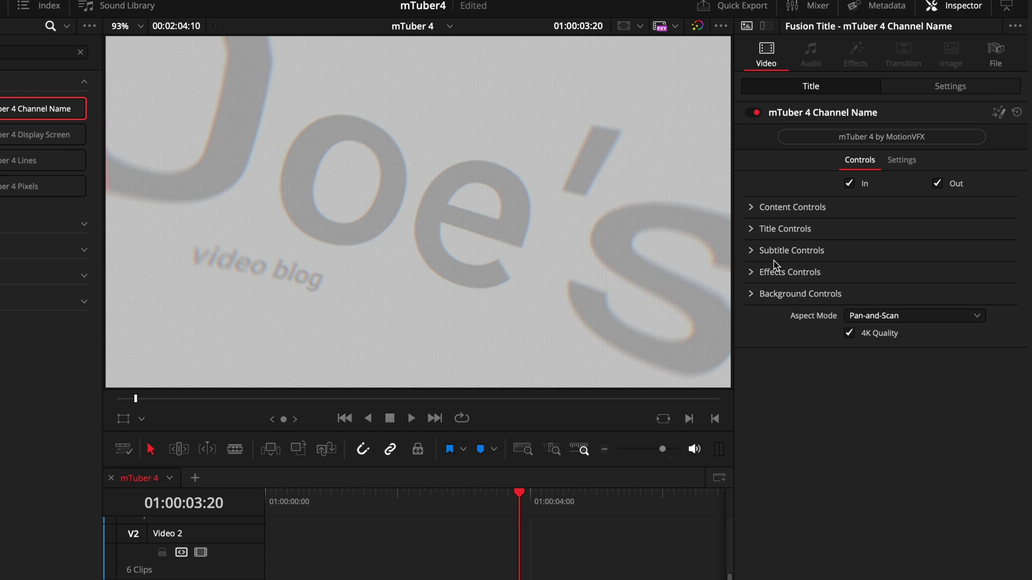
- Preview the Dark content mode, return to Light, and bring up the Title Controls
click(752, 209)
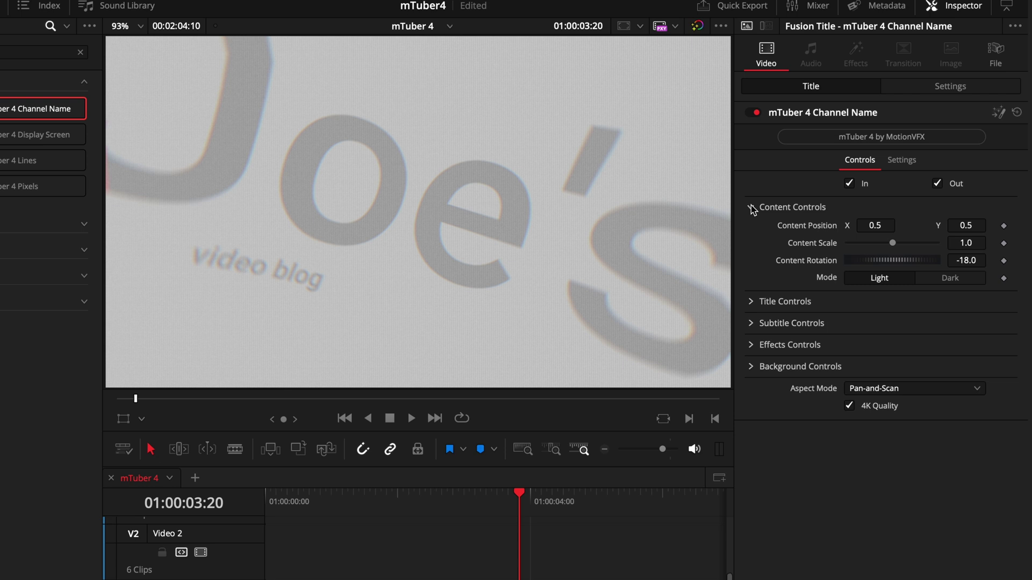
click(938, 278)
click(889, 280)
click(790, 302)
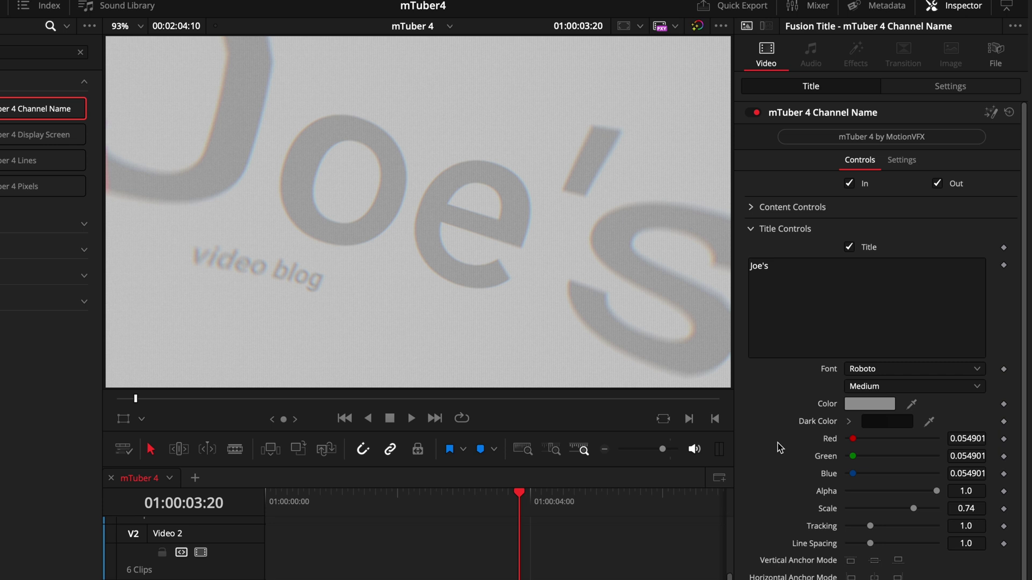
- Change the title text to 'mTuber 4' at scale 0.362 in cyan
triple_click(804, 306)
text(m)
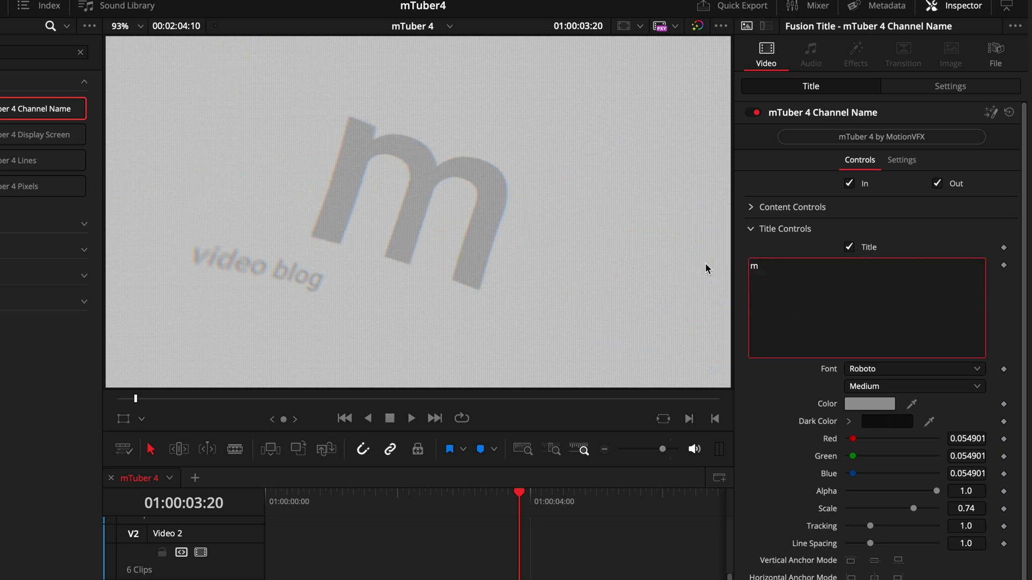
text(Tuber 4)
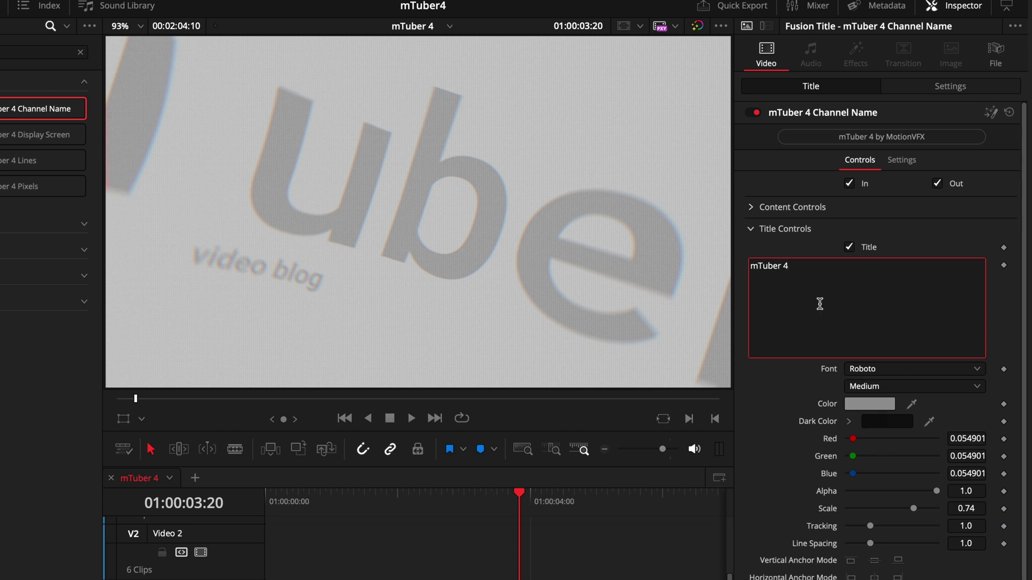
drag(914, 509, 882, 510)
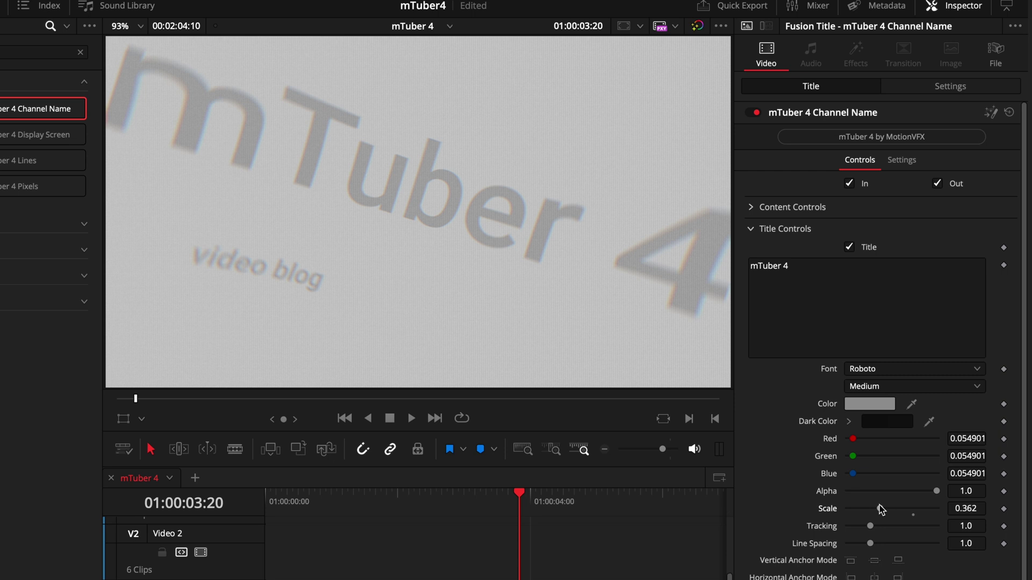
click(870, 405)
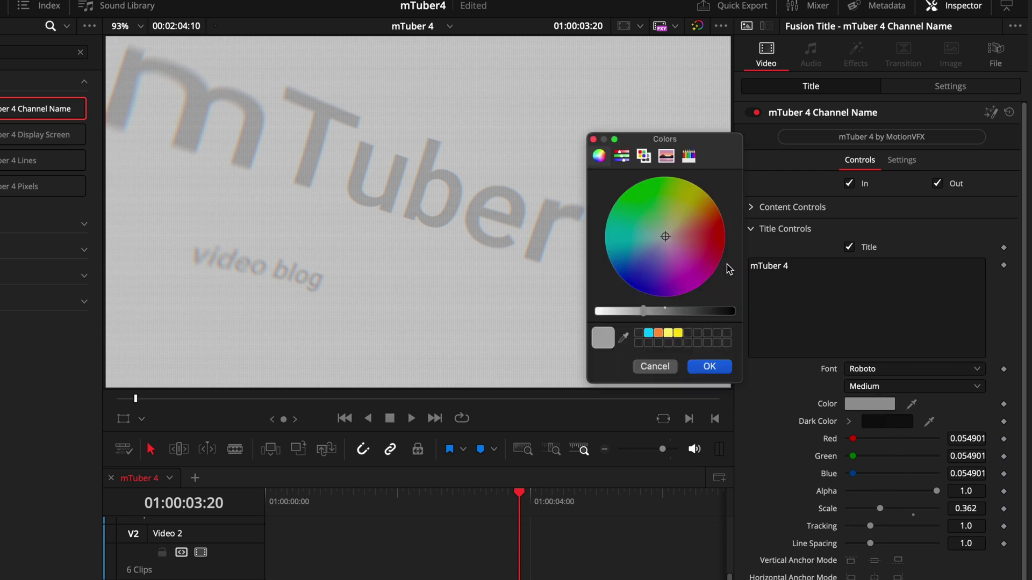
drag(665, 235, 653, 235)
key(Return)
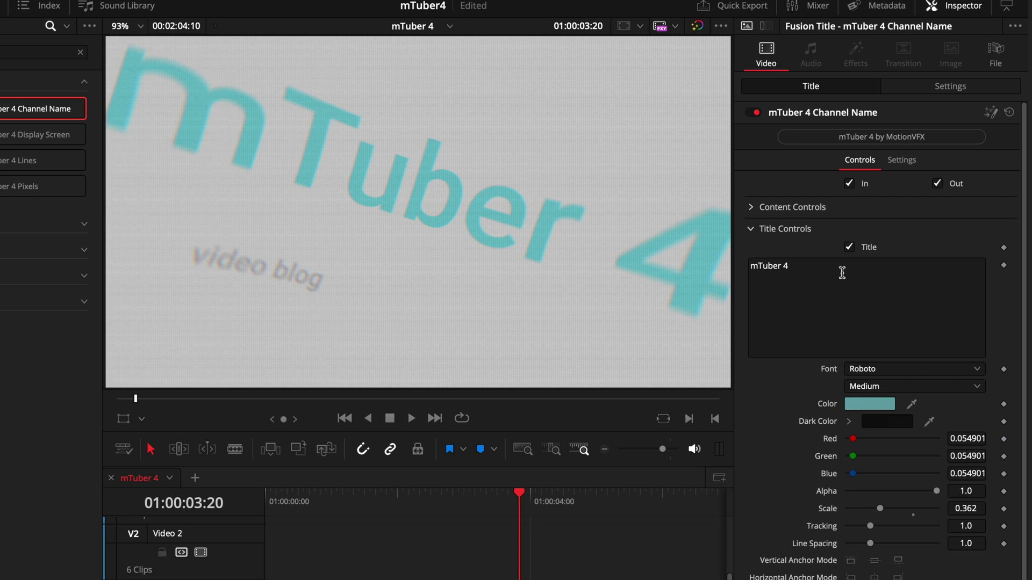
- Hide the 'video blog' subtitle
click(752, 230)
click(751, 251)
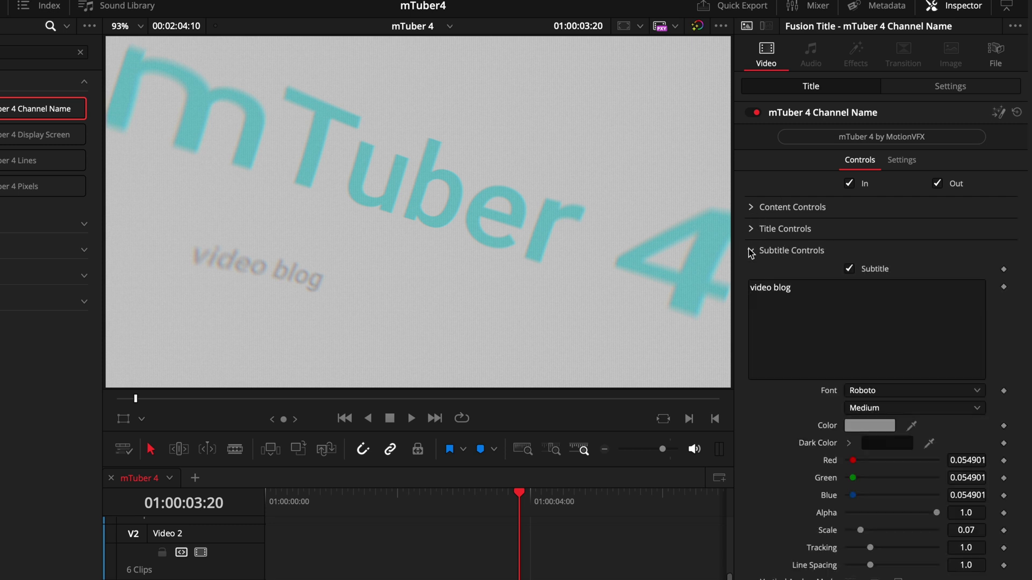
click(850, 269)
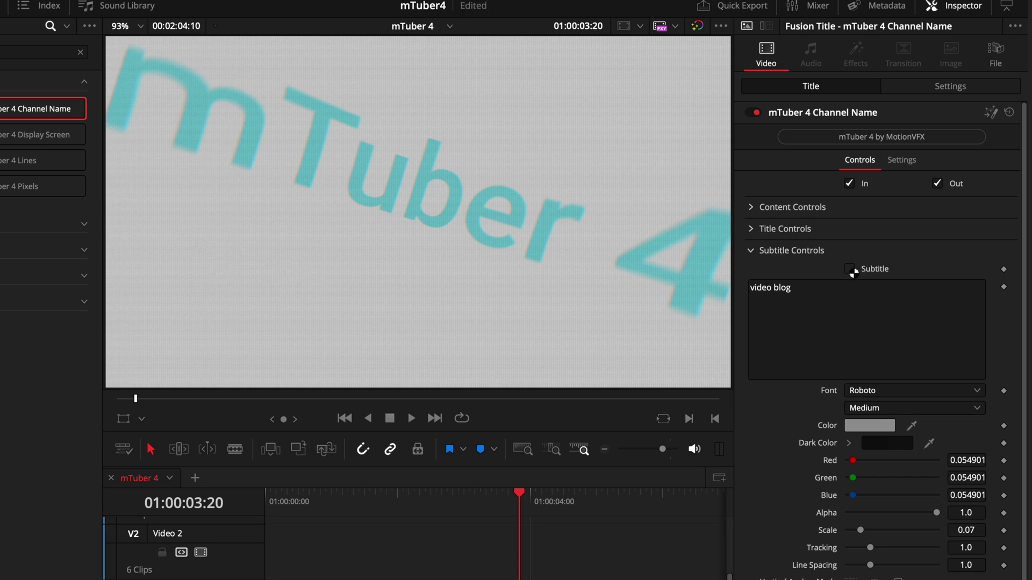
click(763, 250)
click(764, 271)
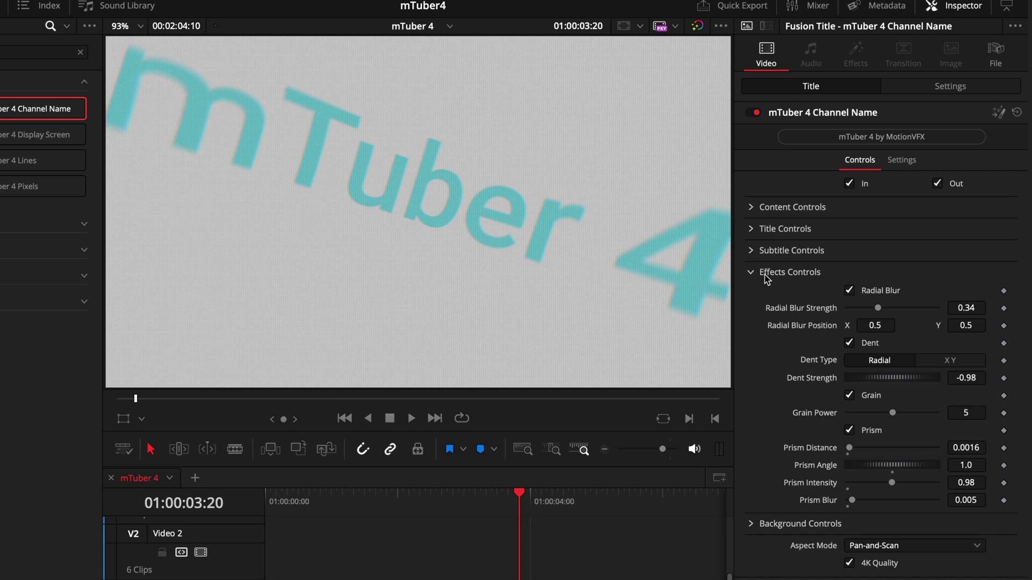
- Strengthen the Radial Blur and deepen Dent Strength to -1.328, comparing with Grain toggled
mouse_move(879, 308)
mouse_down()
mouse_move(933, 311)
mouse_move(844, 308)
mouse_move(887, 311)
mouse_up()
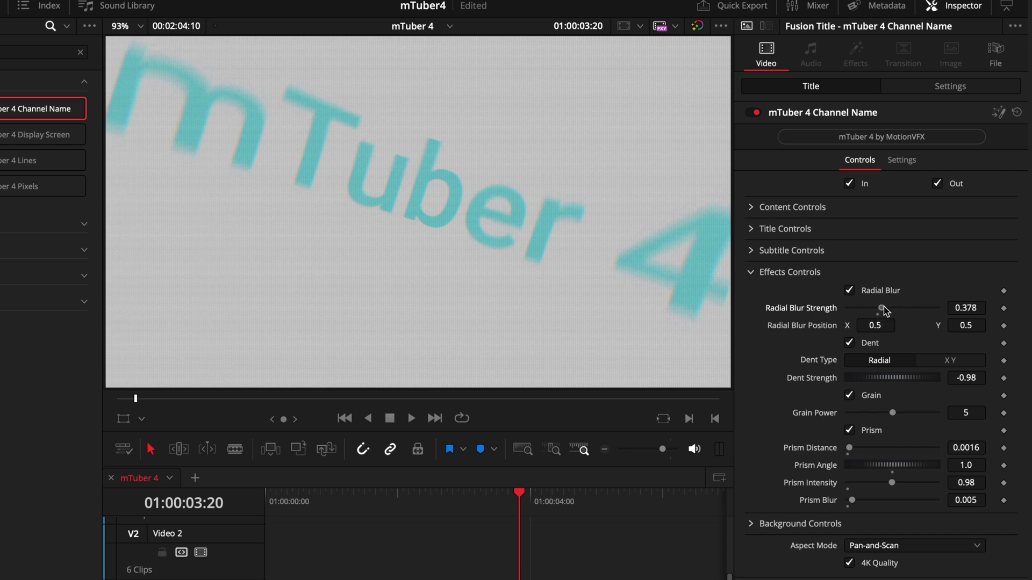
click(859, 345)
click(859, 345)
mouse_move(890, 382)
mouse_down()
mouse_move(900, 381)
mouse_move(877, 379)
mouse_up()
click(868, 394)
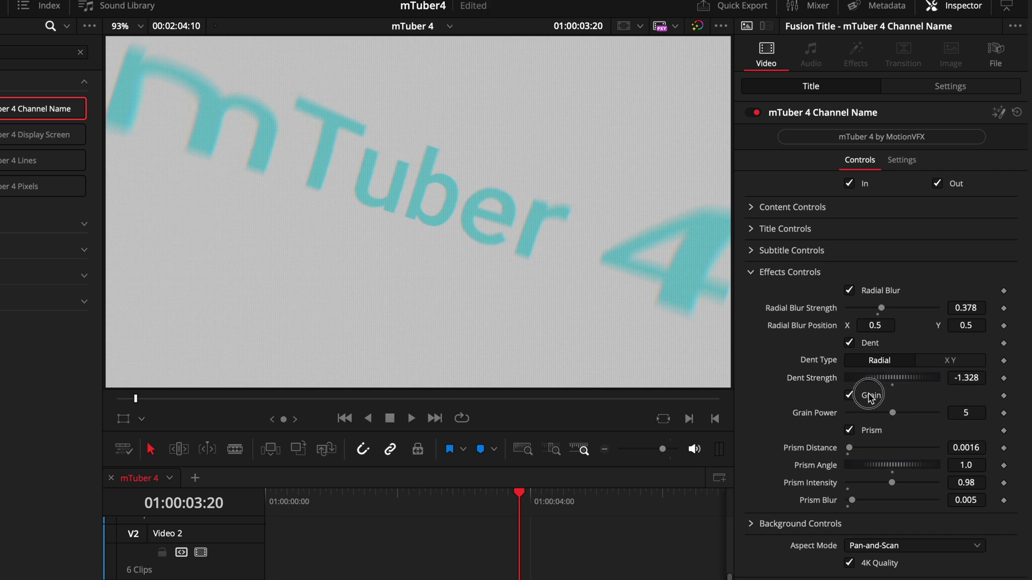
click(873, 400)
- Enable the prism effect and widen Prism Distance to 0.0047
click(876, 429)
mouse_move(850, 448)
mouse_down()
mouse_move(880, 449)
mouse_move(856, 455)
mouse_up()
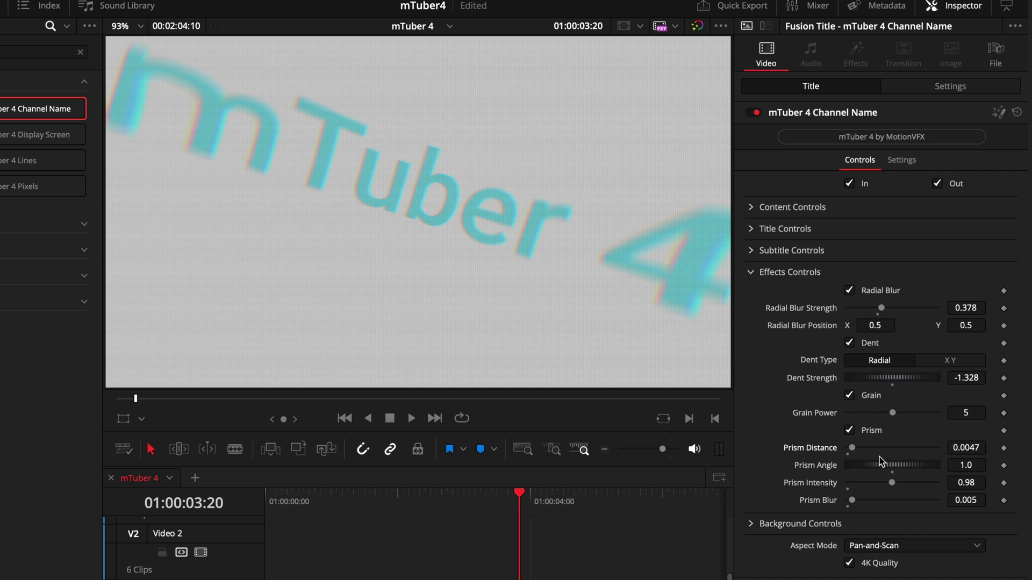
click(764, 272)
click(755, 293)
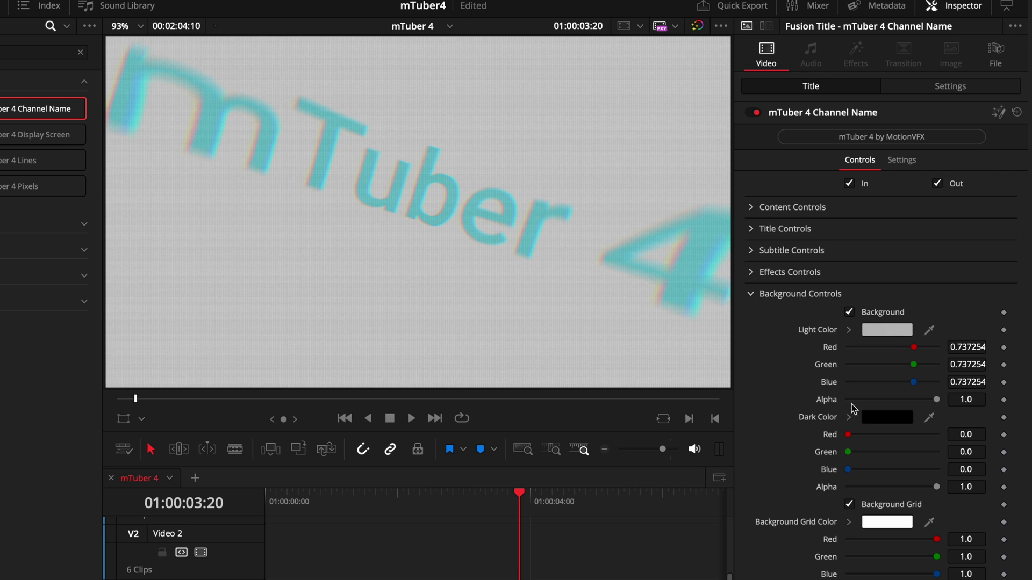
- Try other light background colours and Dark mode, discarding them and returning to Light
click(882, 332)
mouse_move(678, 267)
mouse_down()
mouse_move(626, 233)
mouse_move(688, 254)
mouse_up()
click(655, 366)
click(751, 207)
click(931, 280)
click(887, 403)
drag(689, 265, 661, 275)
click(656, 366)
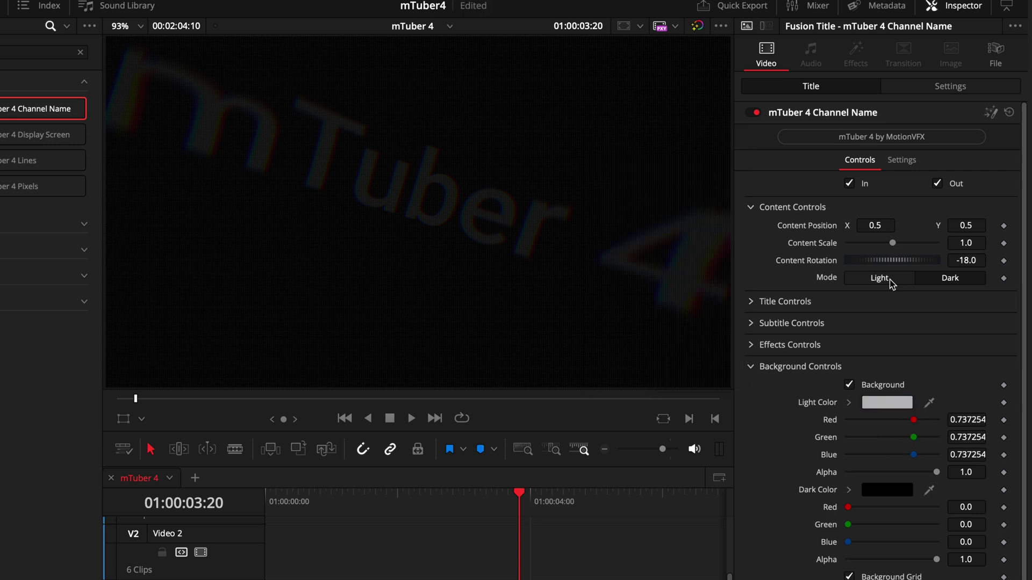
click(891, 282)
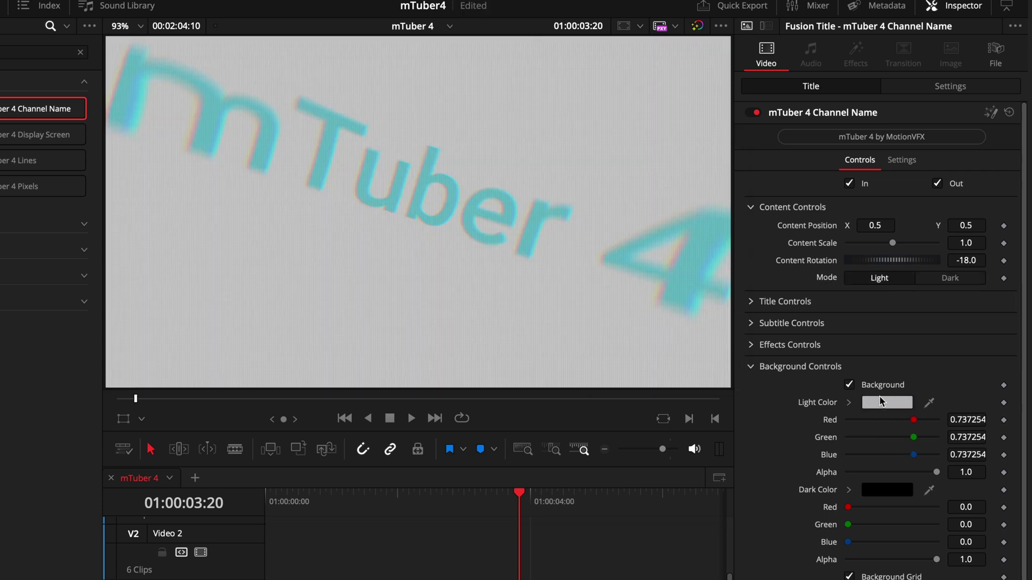
- Tint the light background a warm beige
click(887, 403)
drag(666, 237, 670, 233)
click(709, 366)
scroll(803, 501, down, 2)
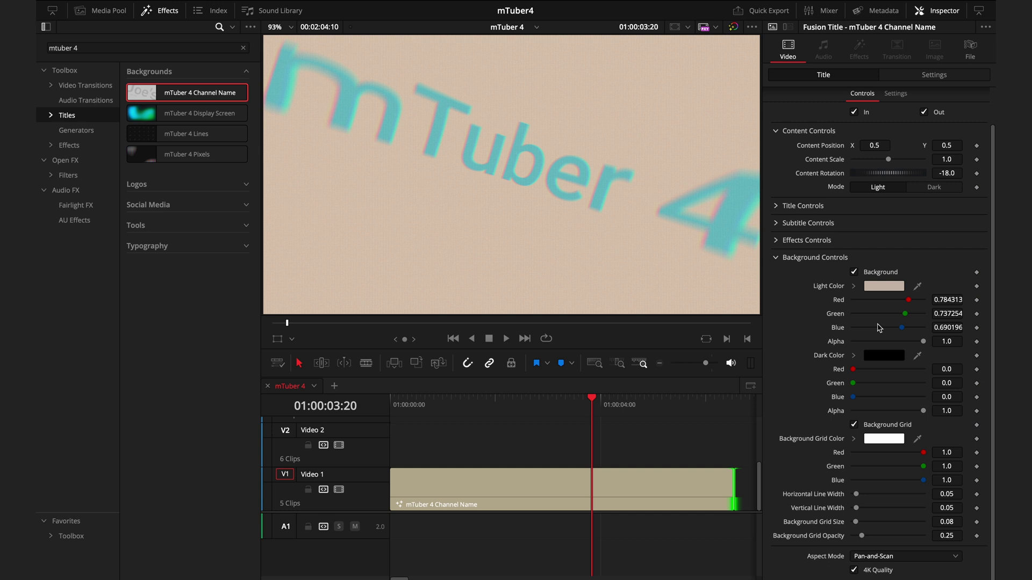
- Test the background grid, reset Grid Size to 0.08, and save the project
click(854, 425)
click(855, 425)
drag(856, 522, 870, 526)
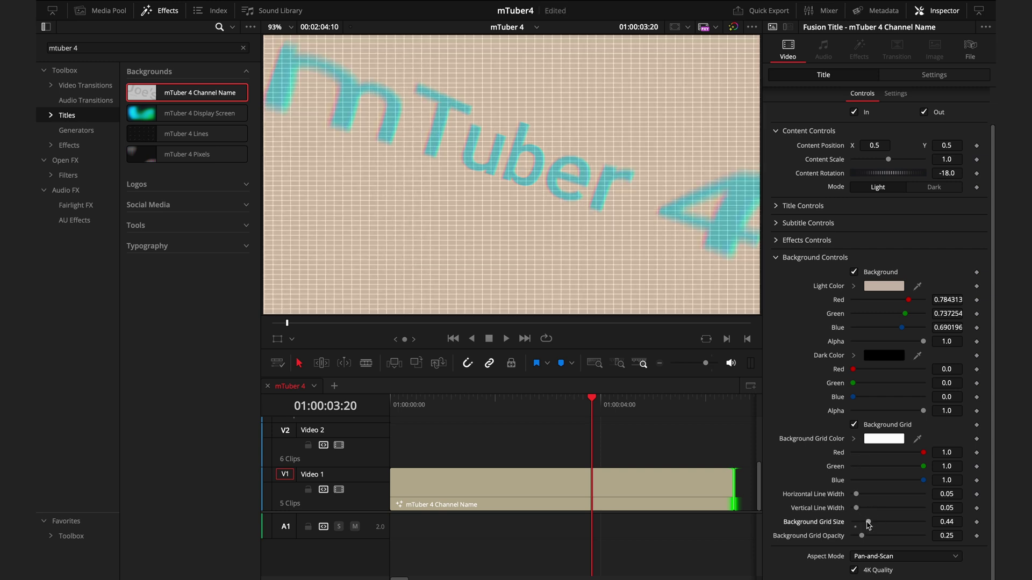
double_click(836, 523)
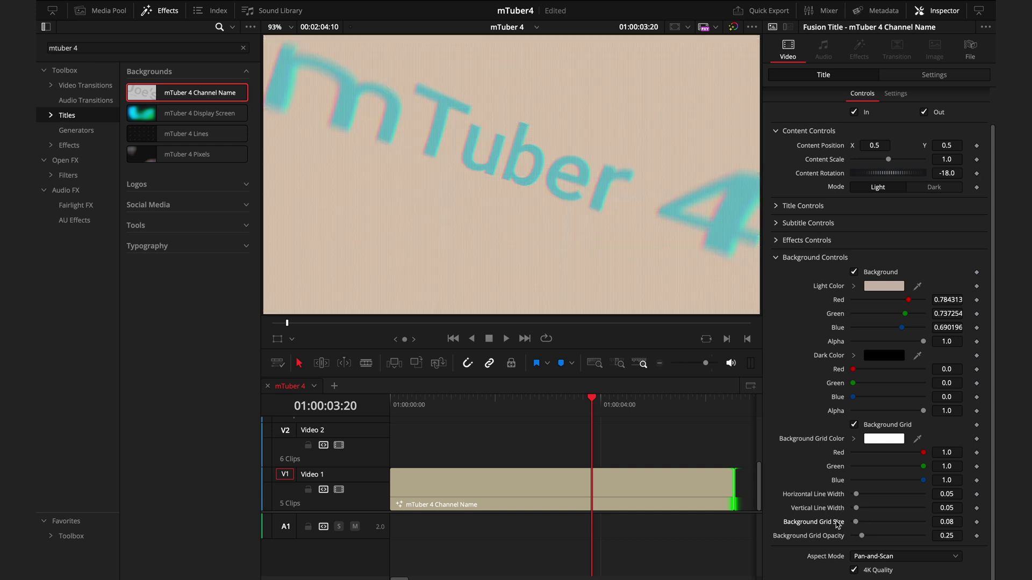
key(super+s)
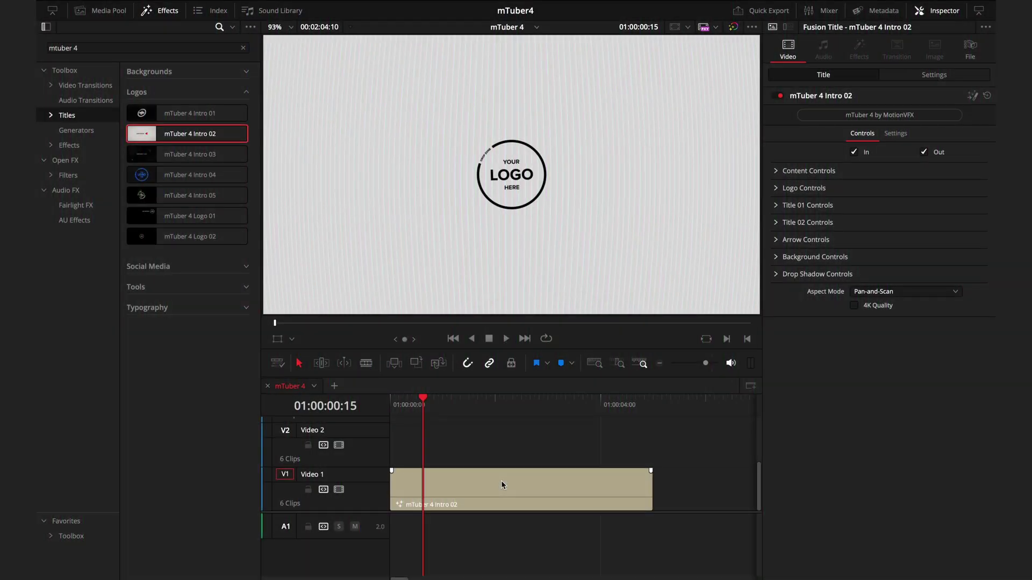
- Enable 4K Quality on Intro 02 and load a custom M logo at default scale, rotation and position
click(503, 486)
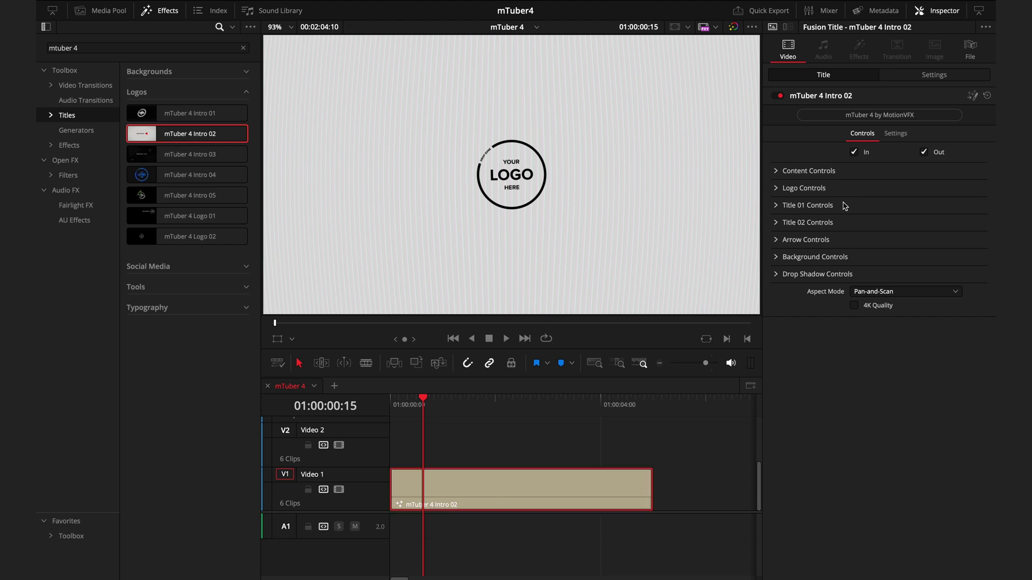
click(854, 306)
click(778, 188)
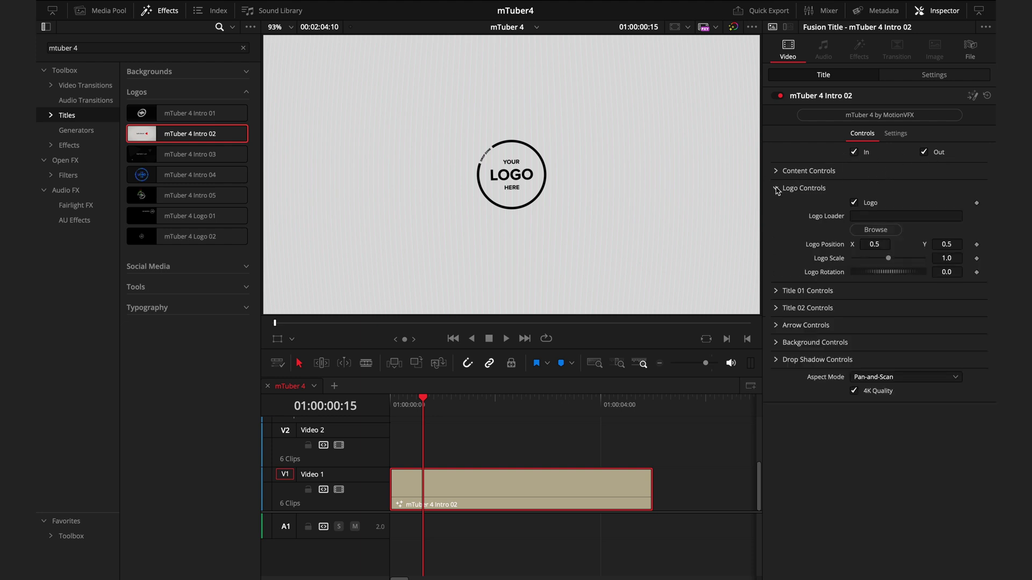
click(876, 230)
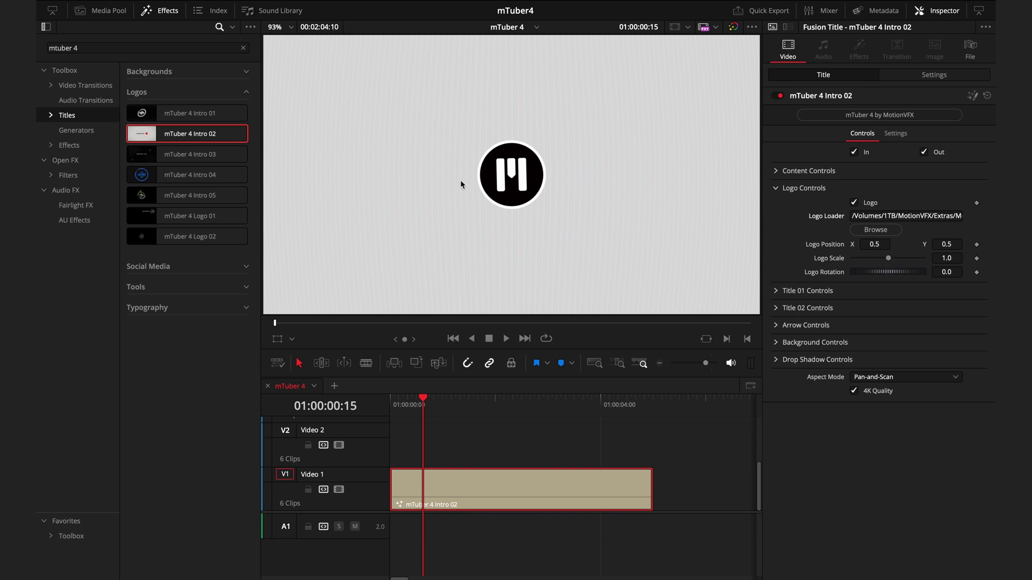
mouse_move(889, 258)
mouse_down()
mouse_move(844, 247)
mouse_move(887, 272)
mouse_up()
double_click(827, 273)
double_click(833, 259)
double_click(832, 246)
- Change the second title text from 'Ted Analyzes' to 'mTuber 4'
drag(440, 408, 520, 407)
click(817, 294)
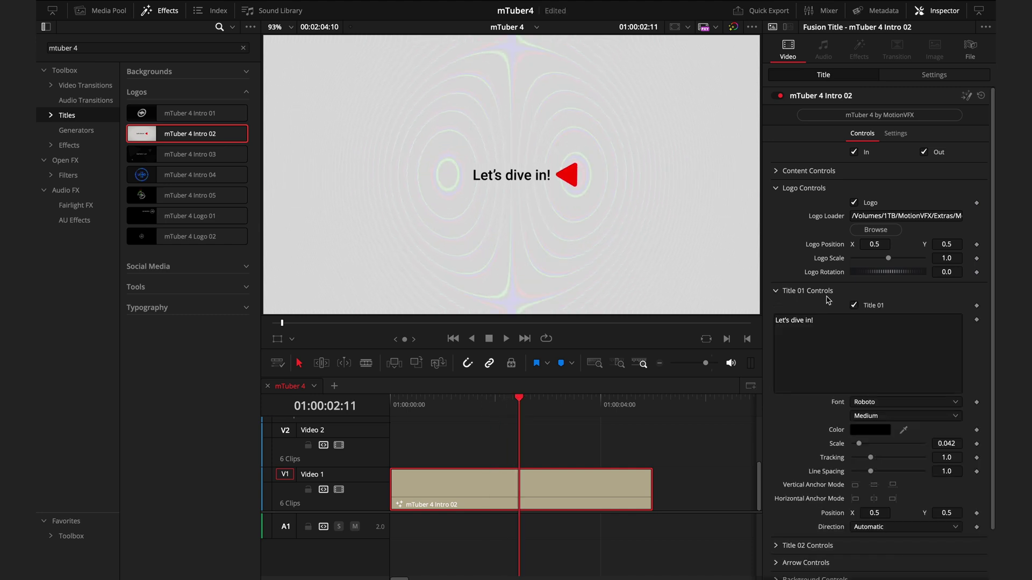
scroll(833, 300, down, 2)
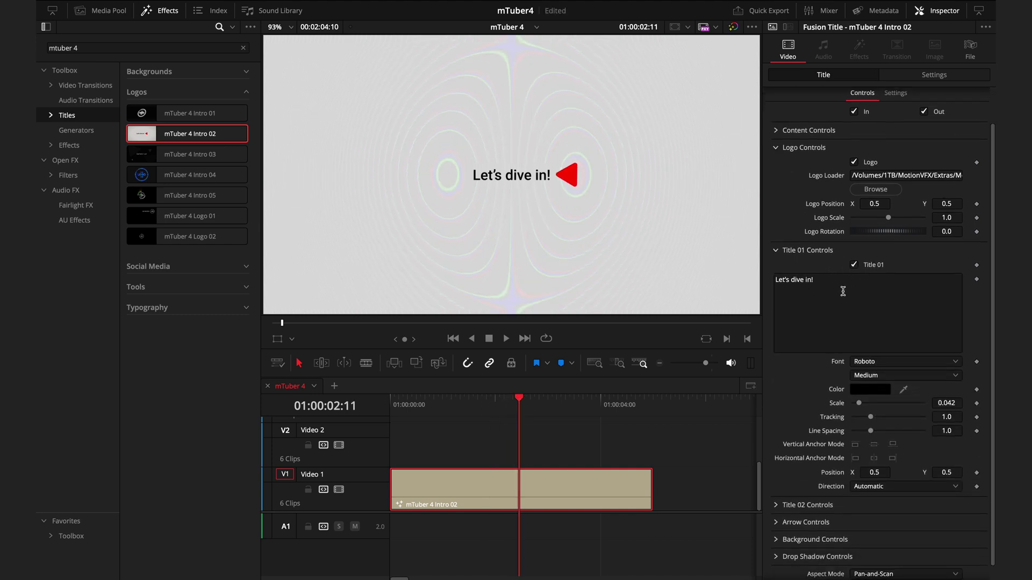
click(786, 251)
click(576, 400)
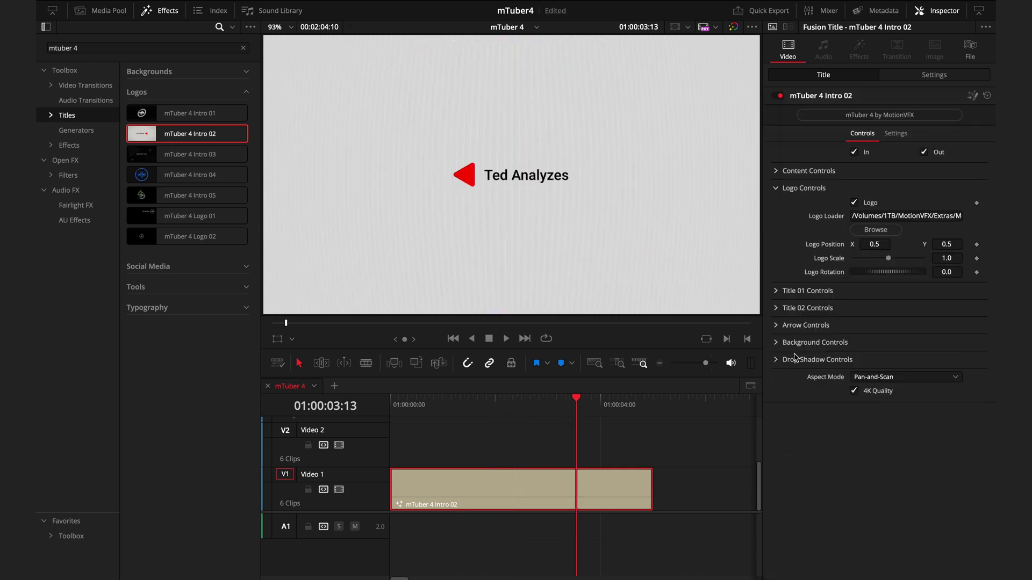
click(777, 308)
triple_click(836, 350)
text(mTuber)
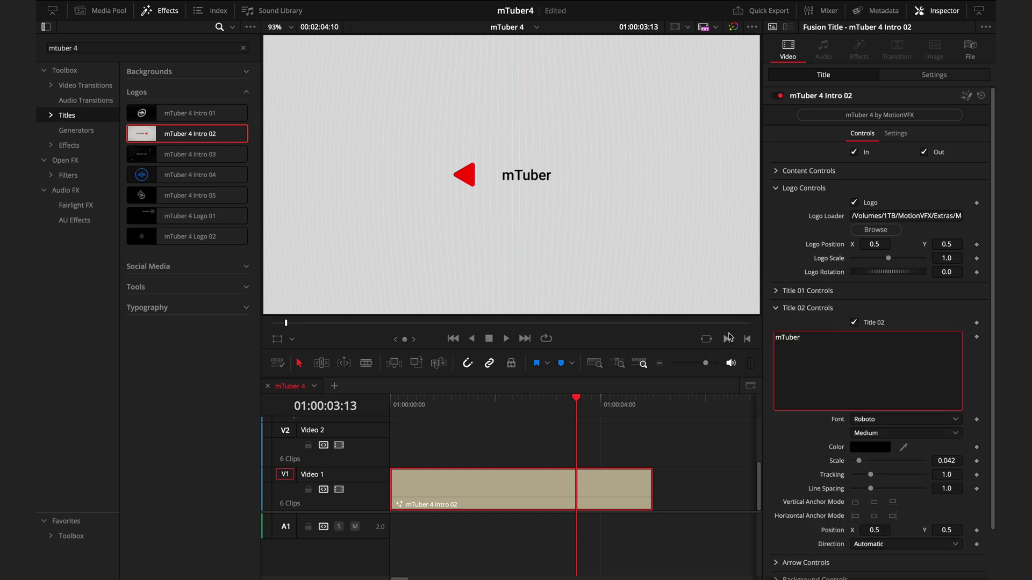
text( 4)
- Play back the intro to review the new title
click(415, 404)
key(space)
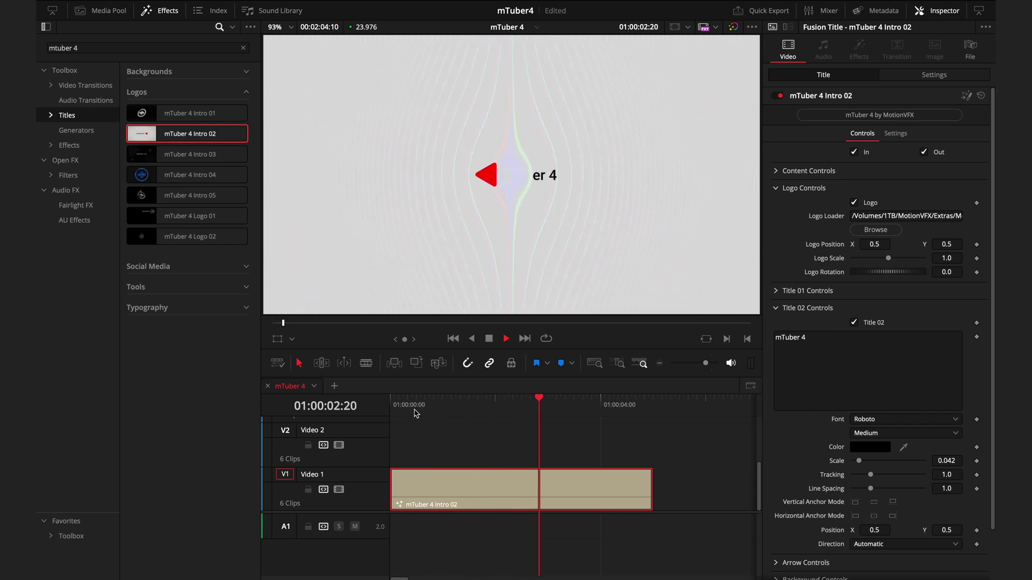
key(space)
click(776, 308)
click(776, 326)
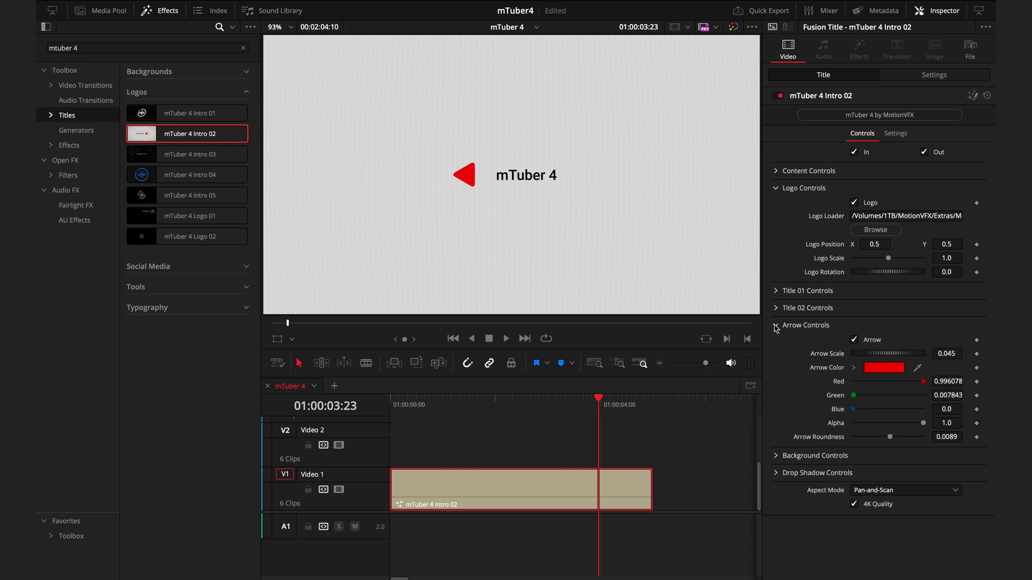
- Enlarge and round off the red arrow, trying magenta, orange and purple backgrounds without keeping them
drag(884, 354, 894, 354)
drag(890, 437, 896, 437)
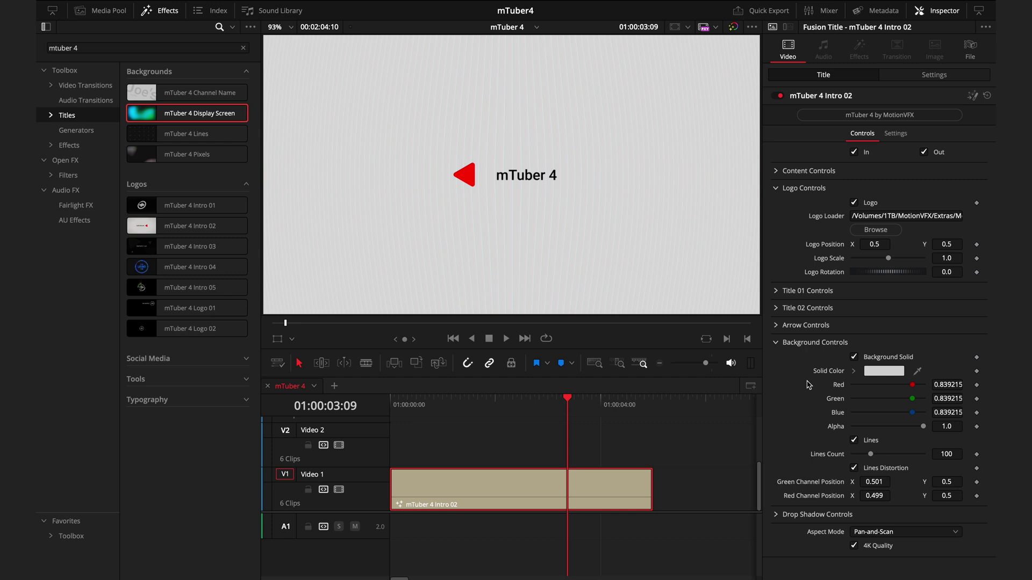
click(885, 371)
click(720, 222)
click(734, 182)
click(697, 234)
click(699, 298)
- Set the background lines to 183 and turn on the drop shadow
click(874, 445)
mouse_move(871, 454)
mouse_down()
mouse_move(895, 457)
mouse_move(870, 459)
mouse_up()
click(806, 514)
scroll(860, 484, down, 2)
click(854, 480)
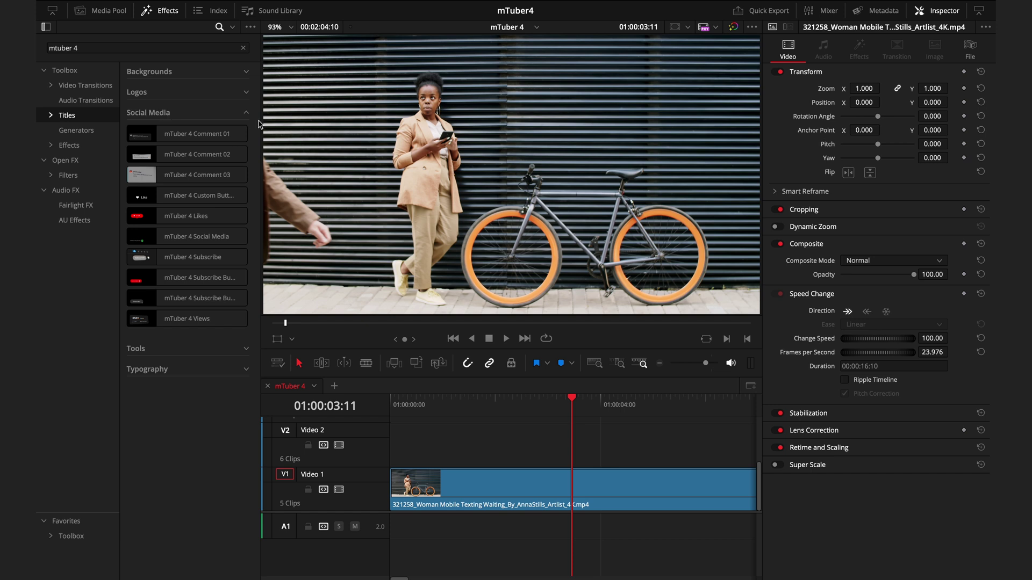
- Drop the mTuber 4 Comment 03 and Subscribe titles onto V2 over the bicycle clip, save, and preview
drag(196, 175, 483, 445)
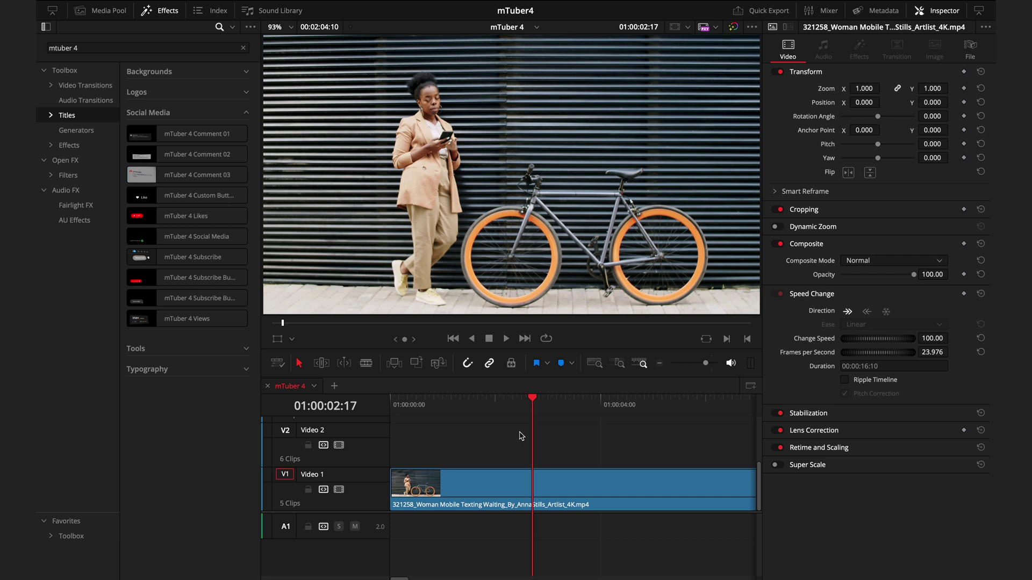
drag(182, 257, 470, 447)
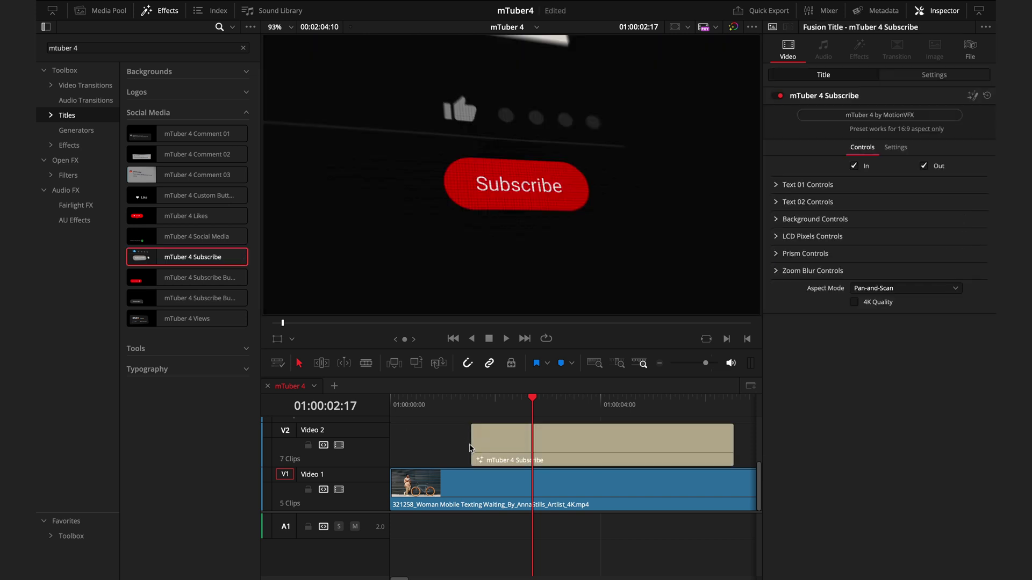
key(ctrl+s)
drag(472, 401, 578, 416)
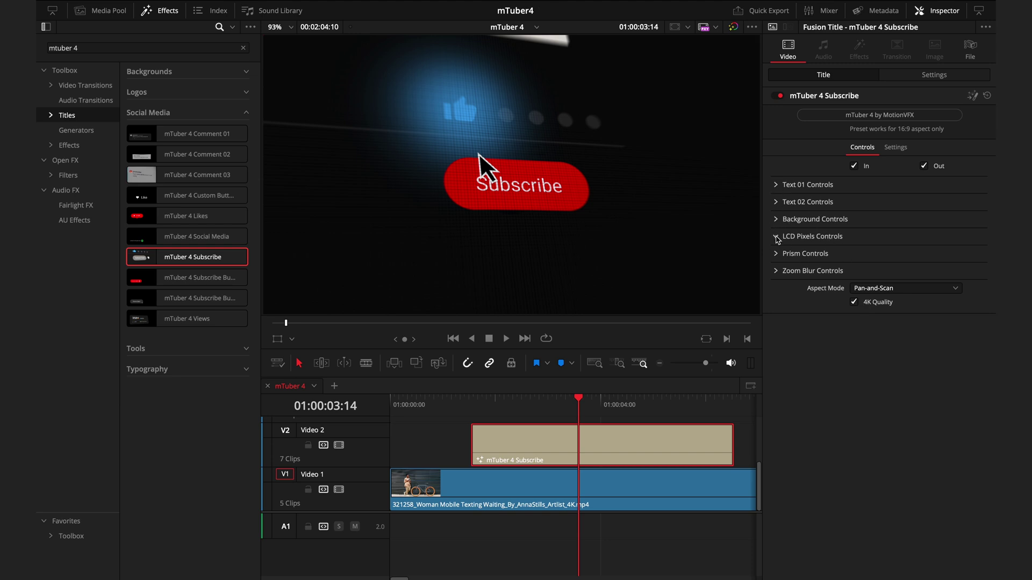
click(776, 236)
click(855, 252)
click(854, 252)
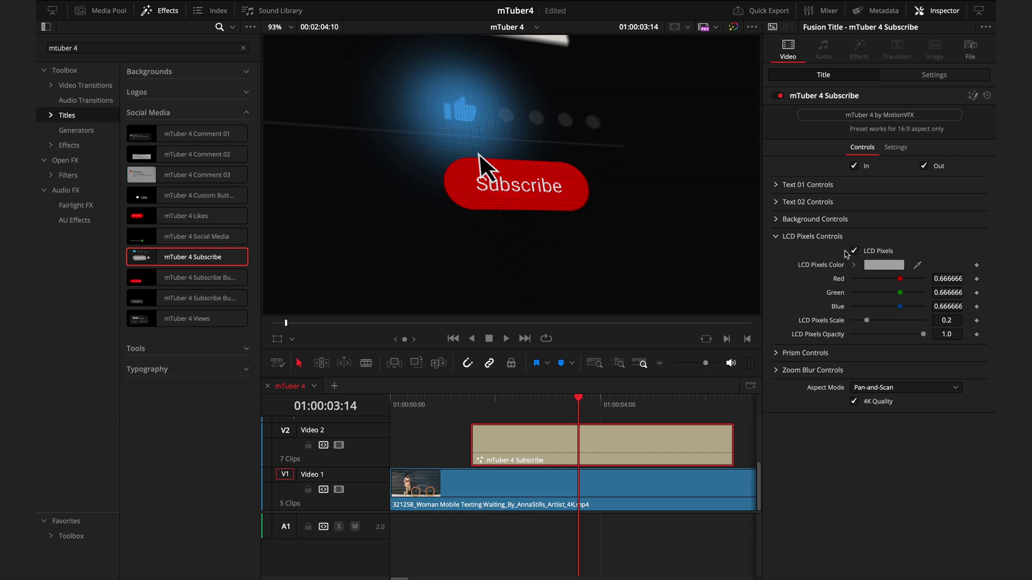
click(855, 252)
click(855, 252)
mouse_move(866, 320)
mouse_down()
mouse_move(860, 329)
mouse_move(882, 334)
mouse_up()
click(875, 334)
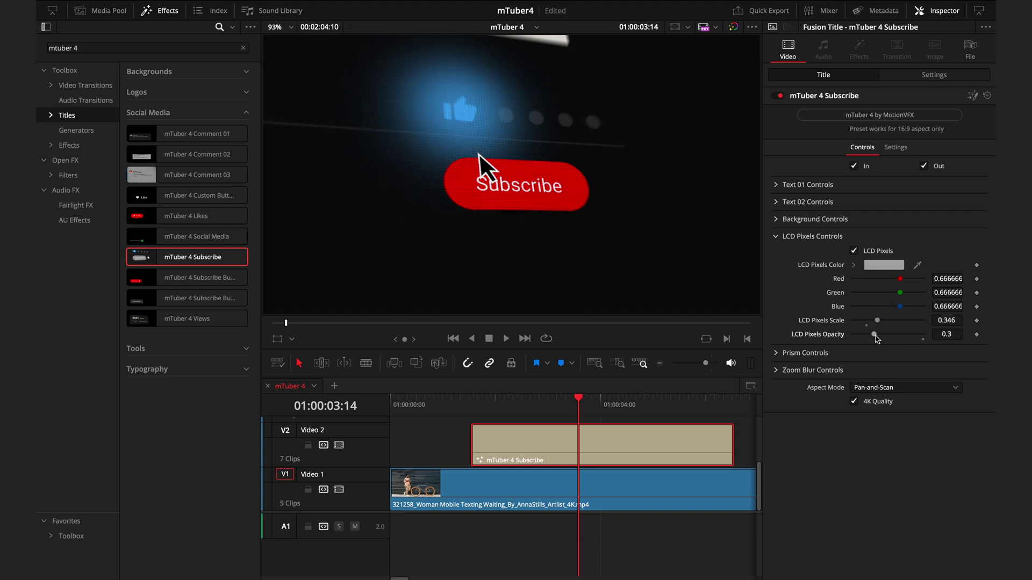
double_click(827, 321)
double_click(828, 334)
click(776, 237)
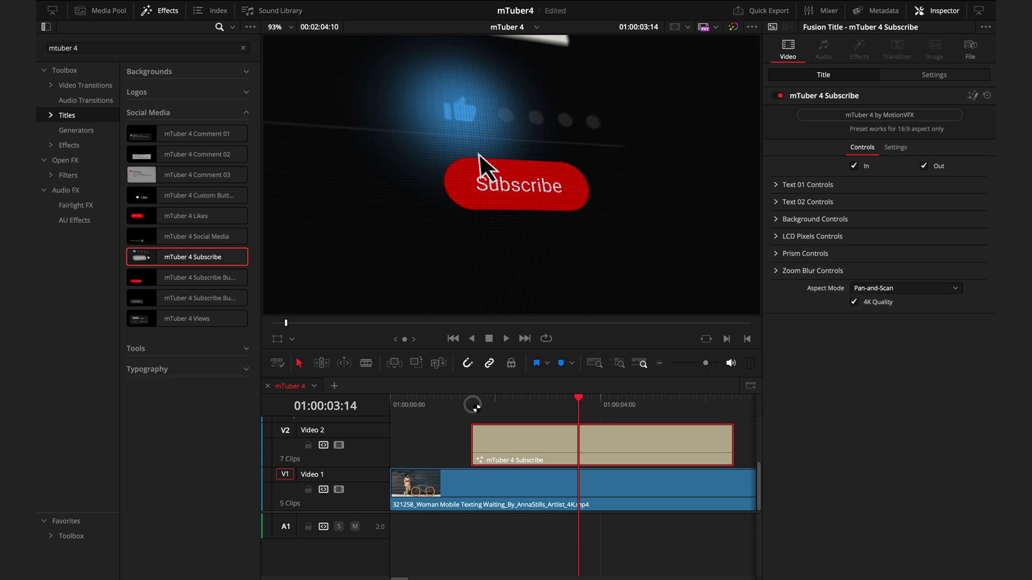
click(473, 408)
key(space)
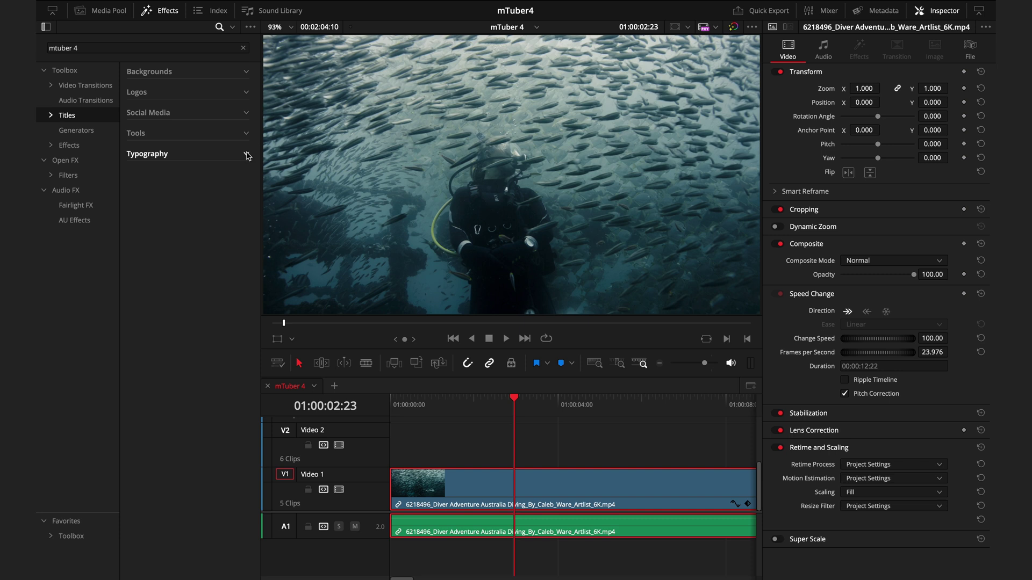
- Drag mTuber 4 Lower 03 from Typography onto Video 2 over the diver clip
click(147, 153)
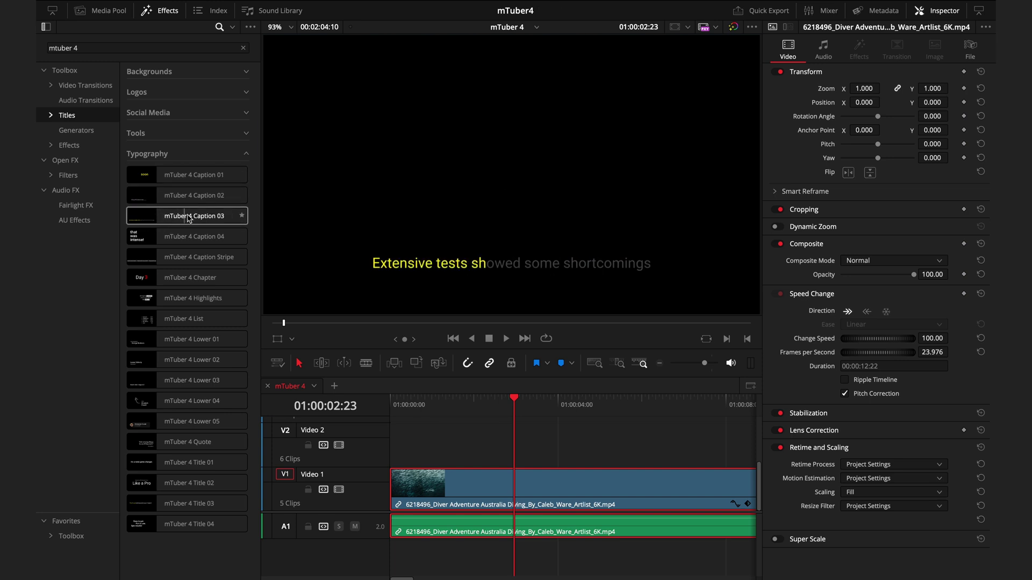
drag(161, 380, 414, 456)
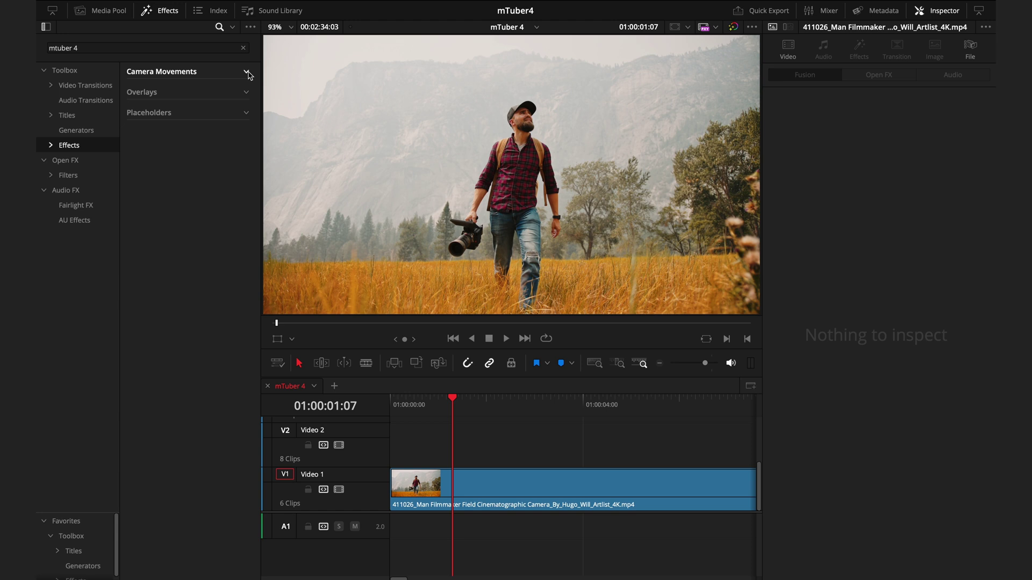
- Place an Adjustment Clip from the Toolbox effects onto Video 2 above the filmmaker footage
click(247, 72)
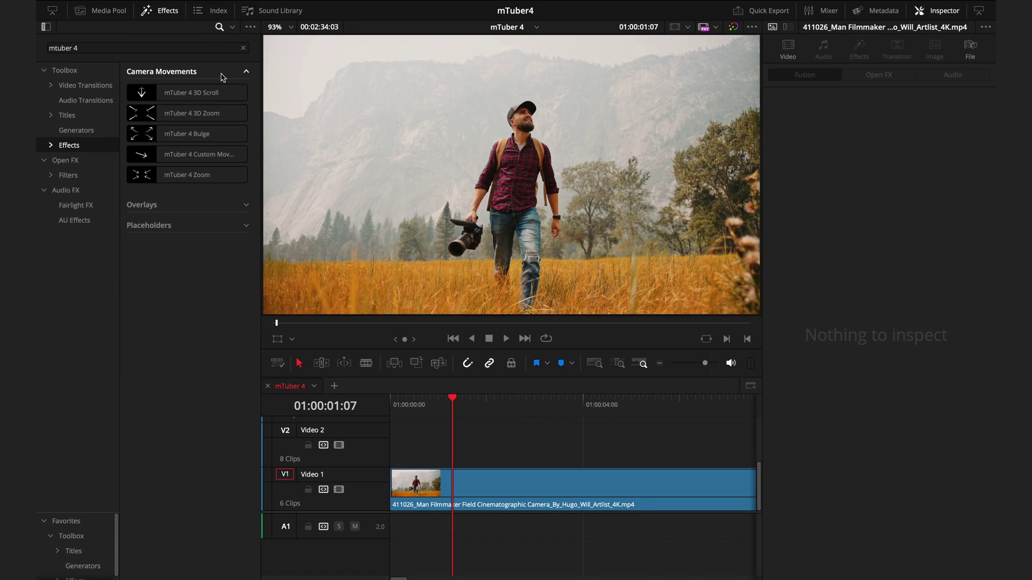
click(242, 155)
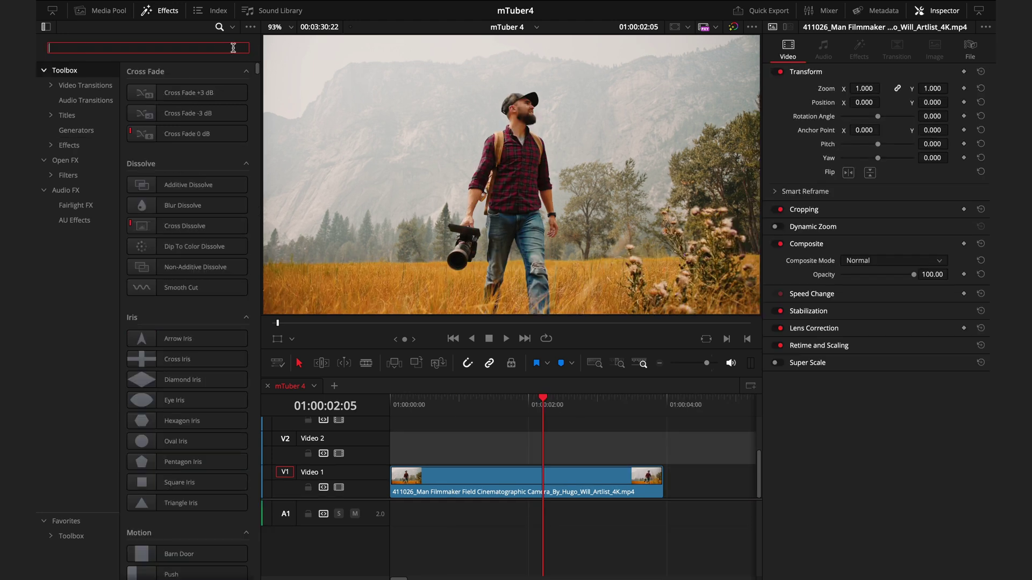
click(87, 150)
drag(183, 93, 425, 450)
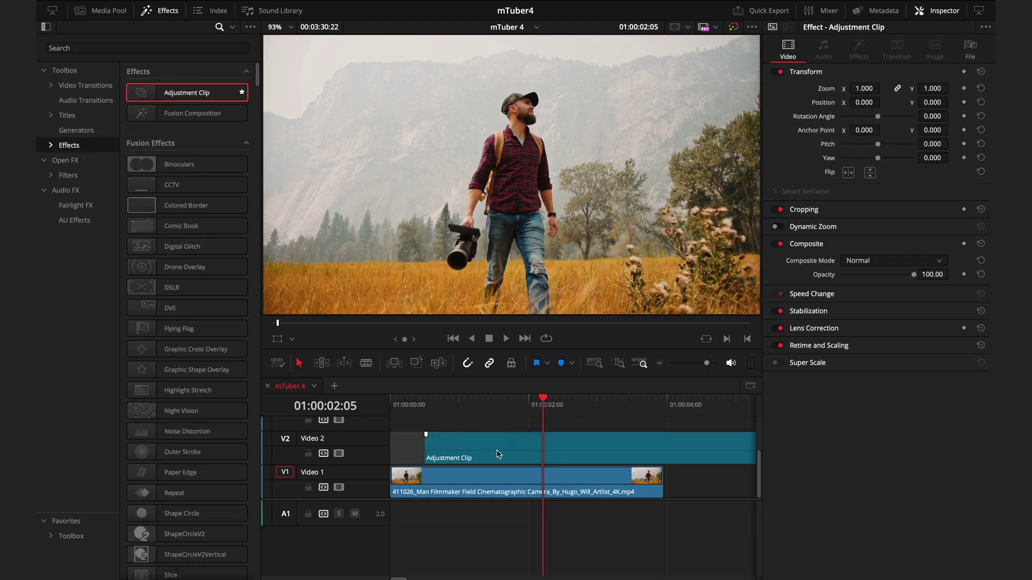
- Trim the adjustment clip at 01:00:02:18, apply mTuber 4 3D Scroll, and play it back
click(580, 402)
click(577, 443)
key(shift+])
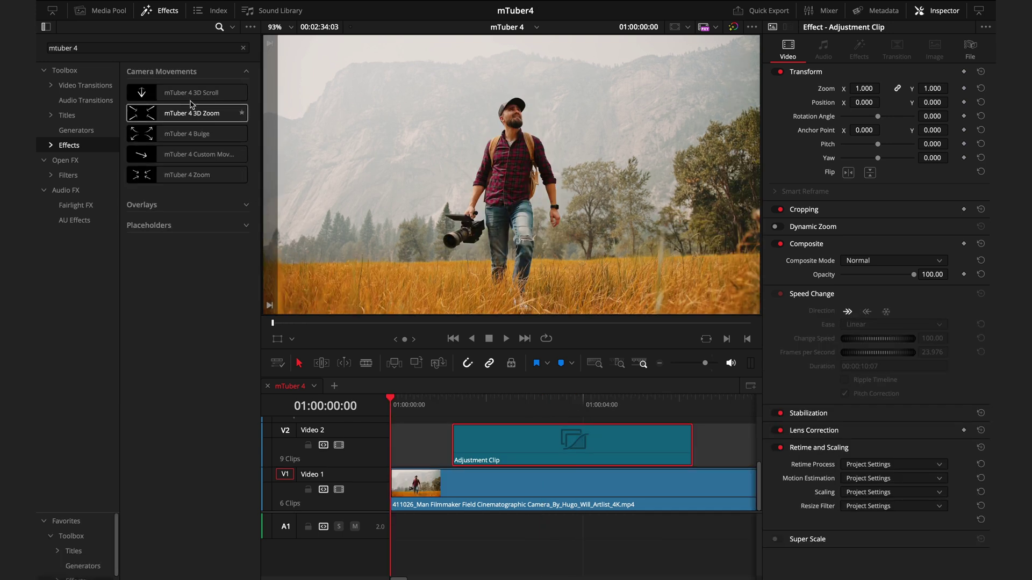
drag(191, 98, 535, 448)
key(space)
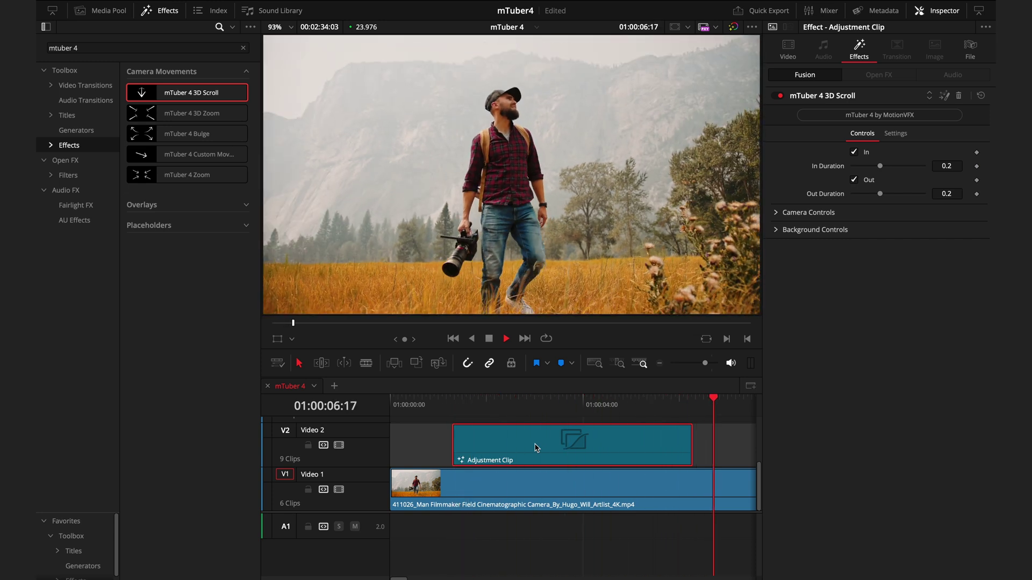
- Try the 3D Scroll In Duration slider, keeping 0.2, and drag the adjustment clip's right end longer
key(space)
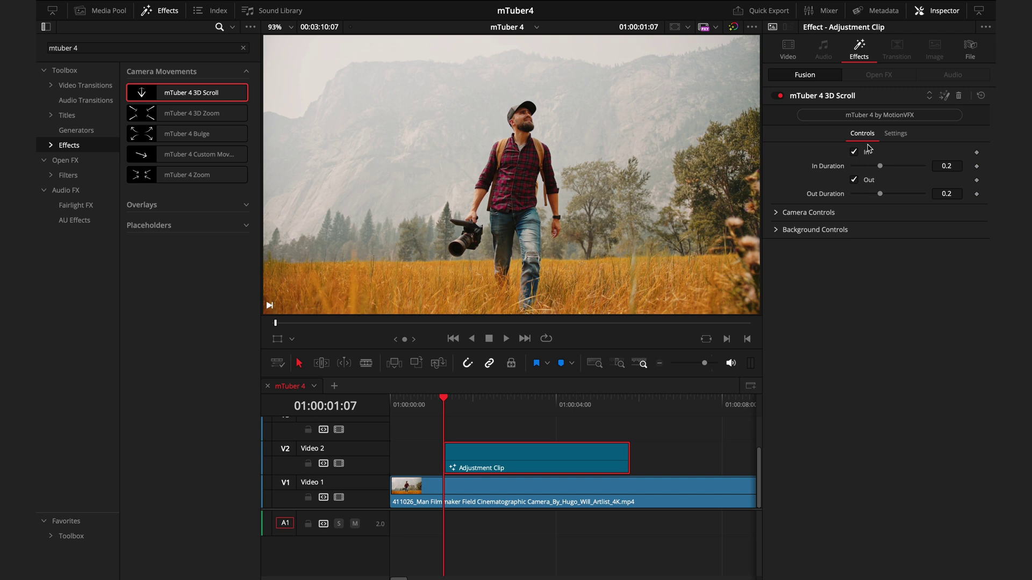
drag(880, 166, 890, 196)
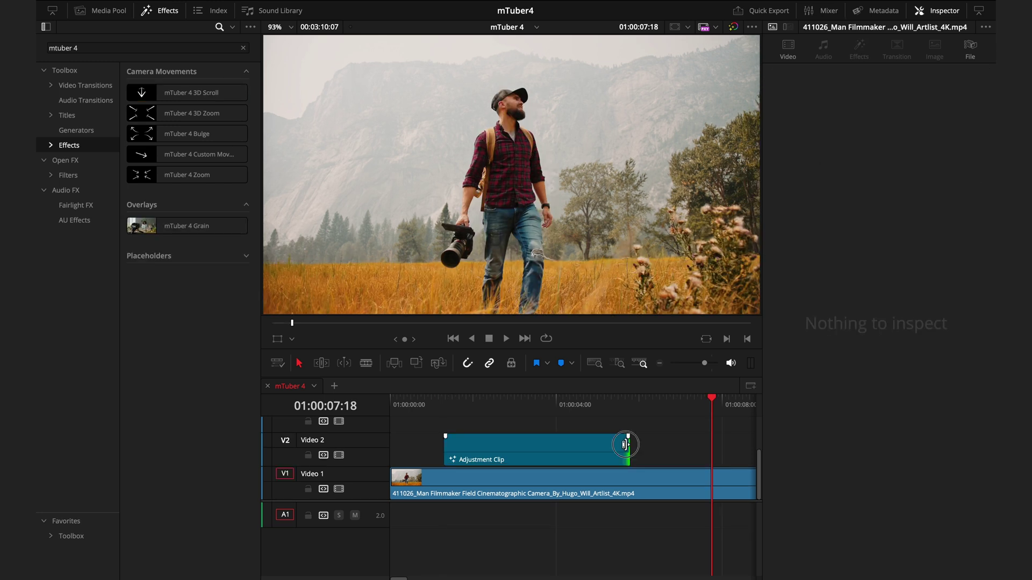
click(630, 445)
mouse_move(630, 445)
mouse_down()
mouse_move(670, 443)
mouse_move(630, 447)
mouse_move(648, 446)
mouse_up()
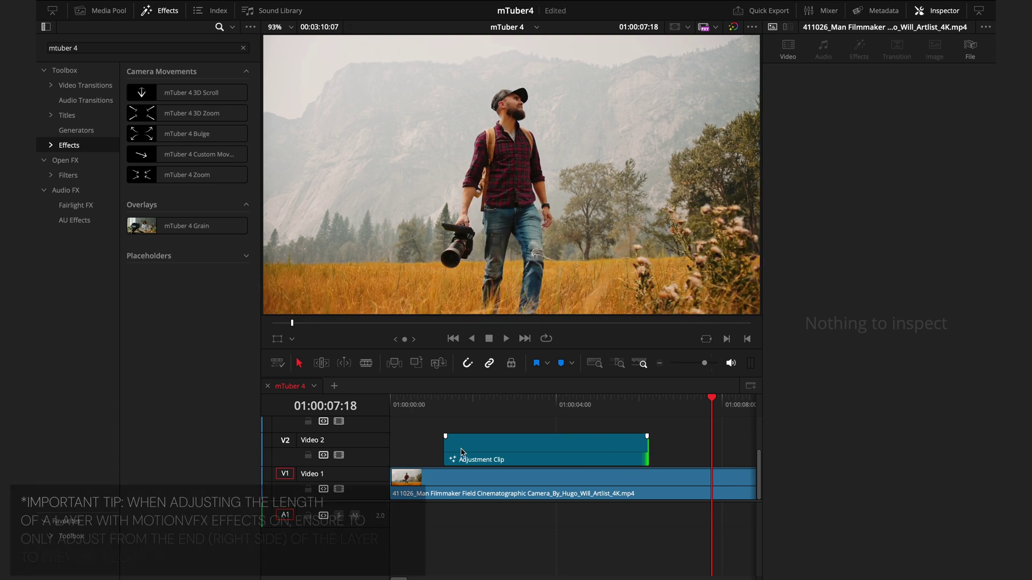
click(446, 451)
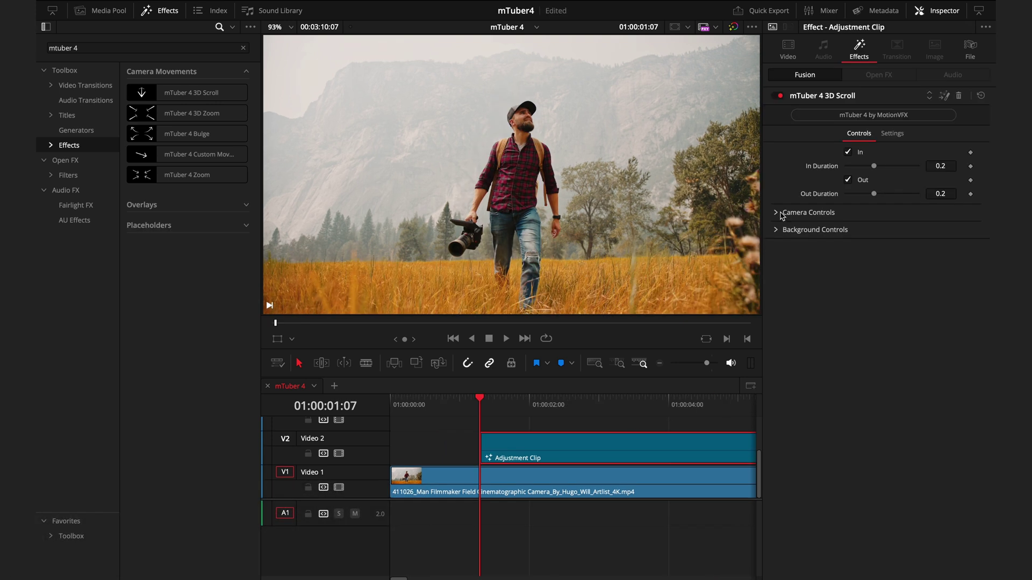
- Set 3D Scroll camera Zoom to 0.72 and Zoom Pivot to 0.072 X, 1.002 Y, replaying the effect
click(778, 214)
key(space)
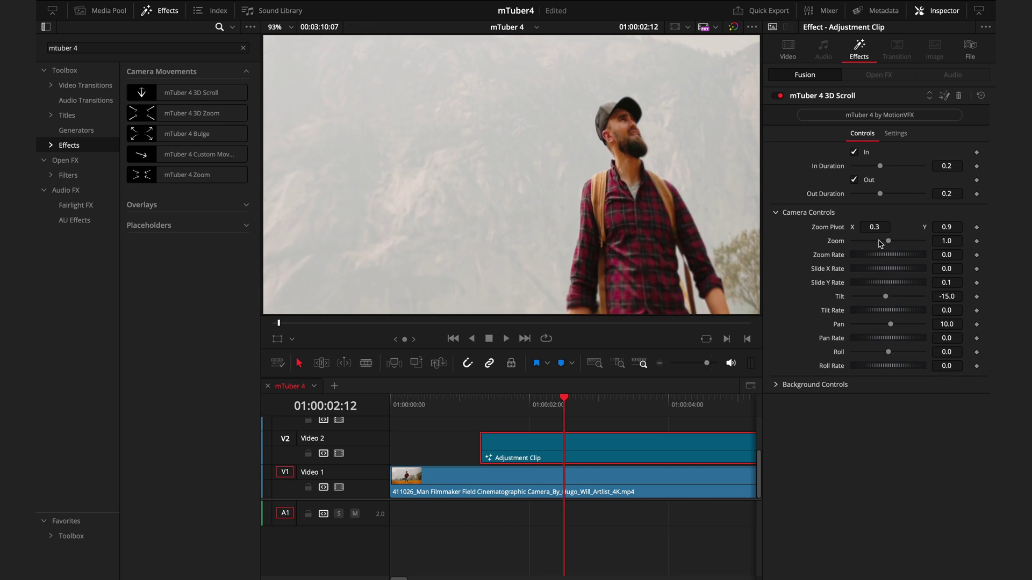
drag(887, 243, 878, 240)
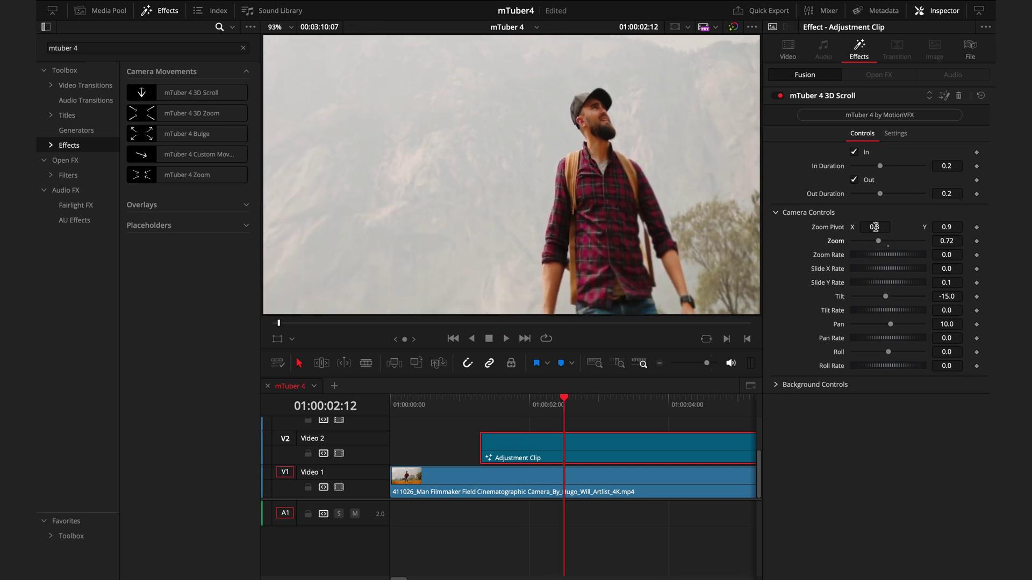
drag(876, 227, 896, 223)
mouse_move(960, 231)
mouse_down()
mouse_move(910, 226)
mouse_move(972, 226)
mouse_move(957, 232)
mouse_up()
mouse_move(883, 230)
mouse_down()
mouse_move(910, 226)
mouse_move(867, 227)
mouse_move(885, 233)
mouse_up()
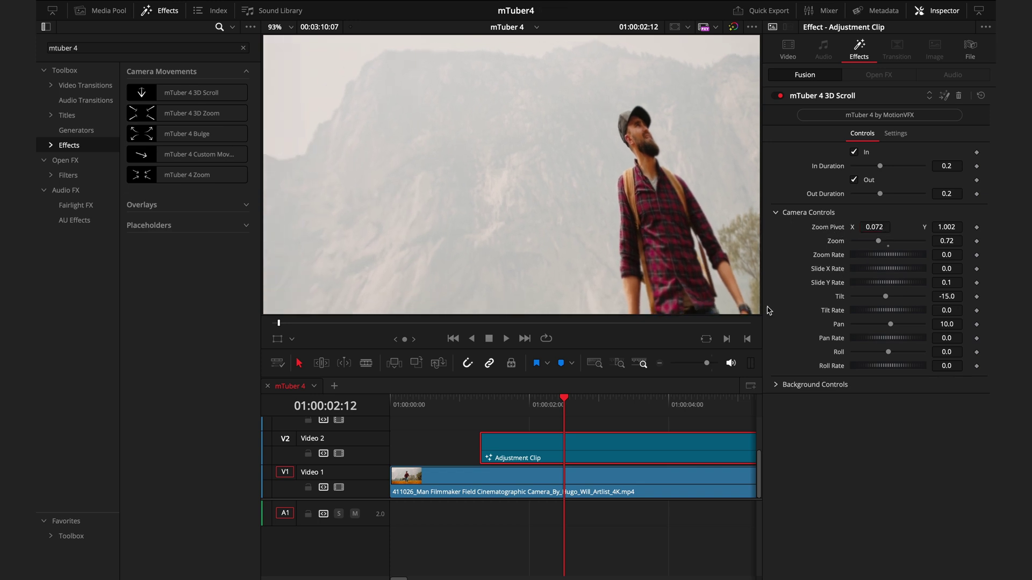
click(487, 404)
key(space)
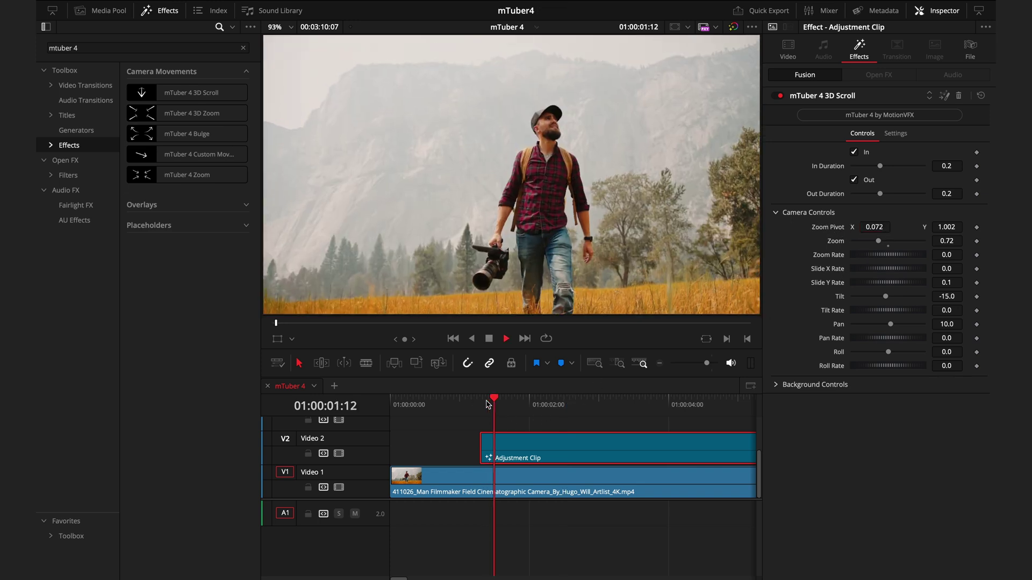
key(space)
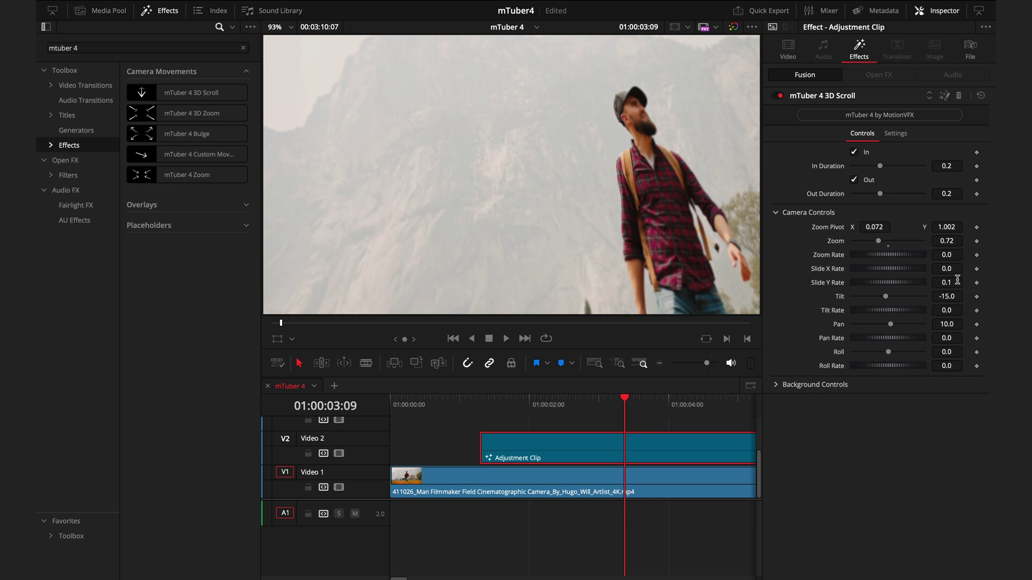
click(493, 413)
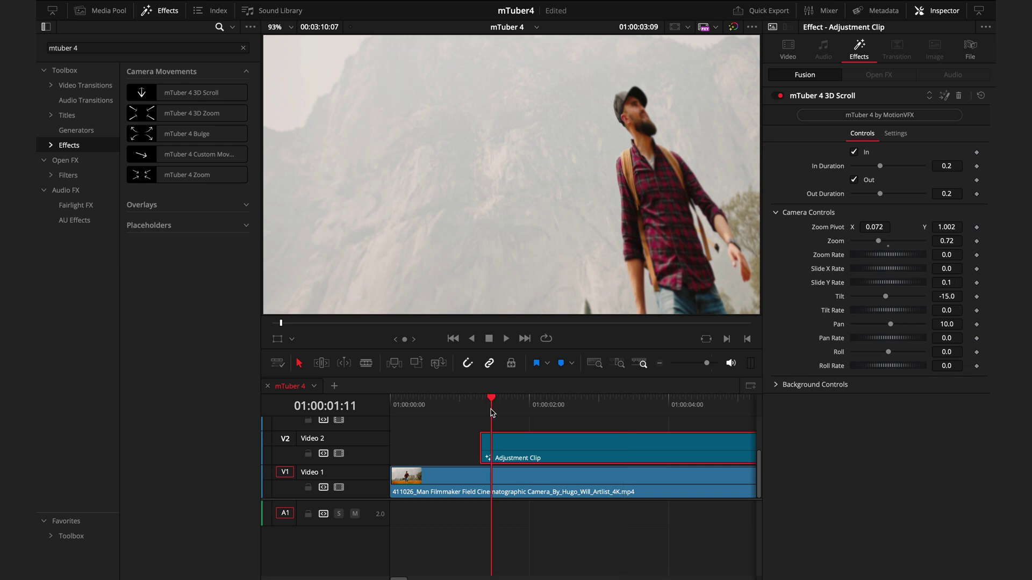
key(space)
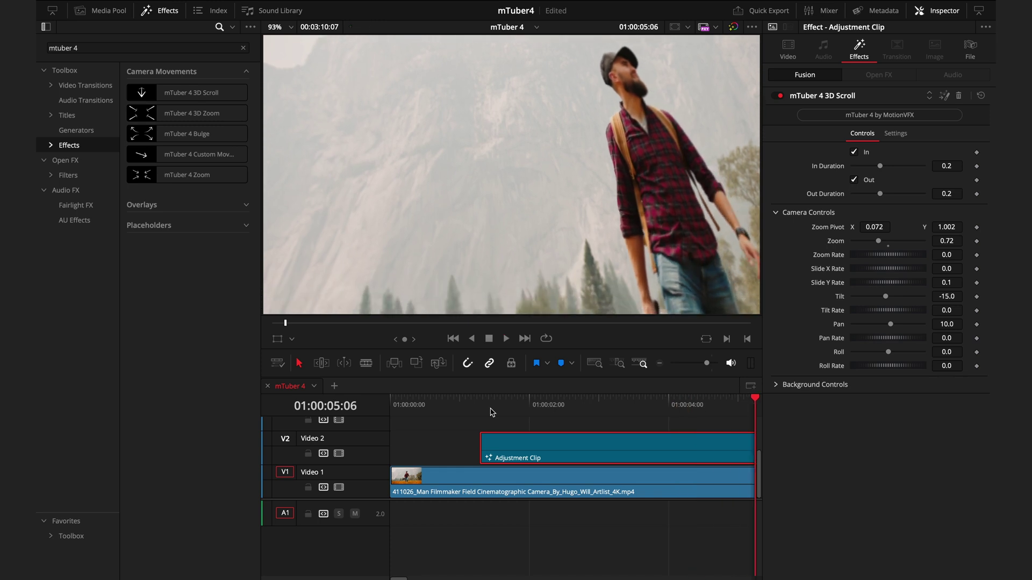
- Reset zoom rate to 0 and refine the Zoom Pivot to 0.013 X, 0.977 Y while previewing frames
key(Up)
drag(888, 255, 884, 256)
double_click(842, 259)
drag(484, 398, 527, 398)
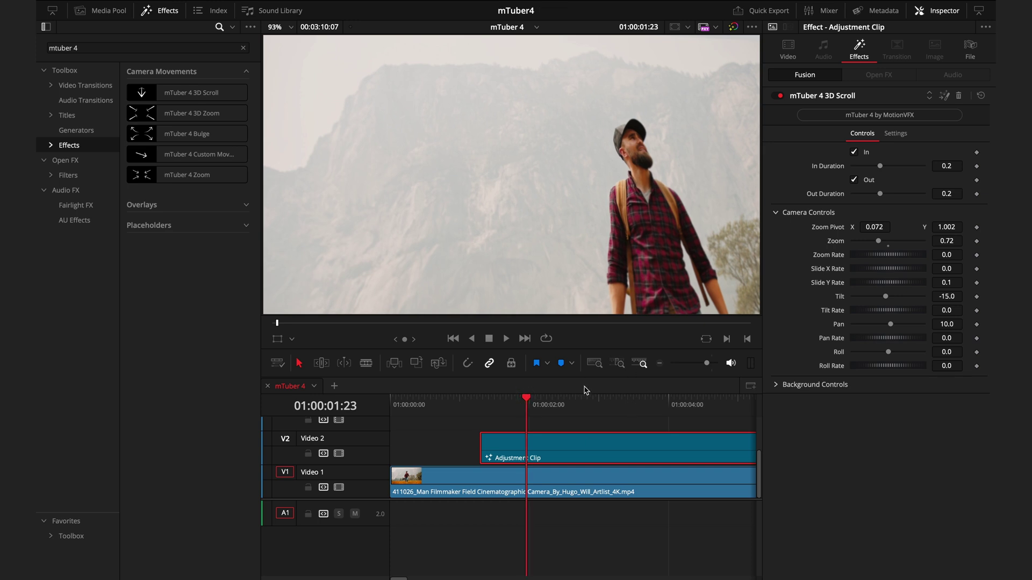
drag(869, 231, 919, 223)
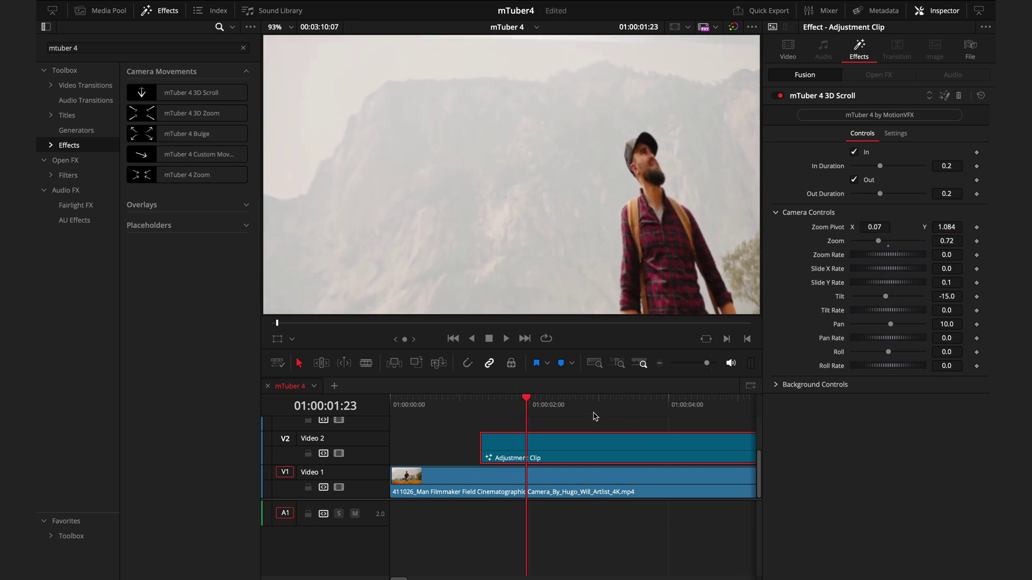
scroll(592, 417, right, 3)
click(611, 407)
drag(612, 407, 683, 407)
drag(947, 228, 795, 323)
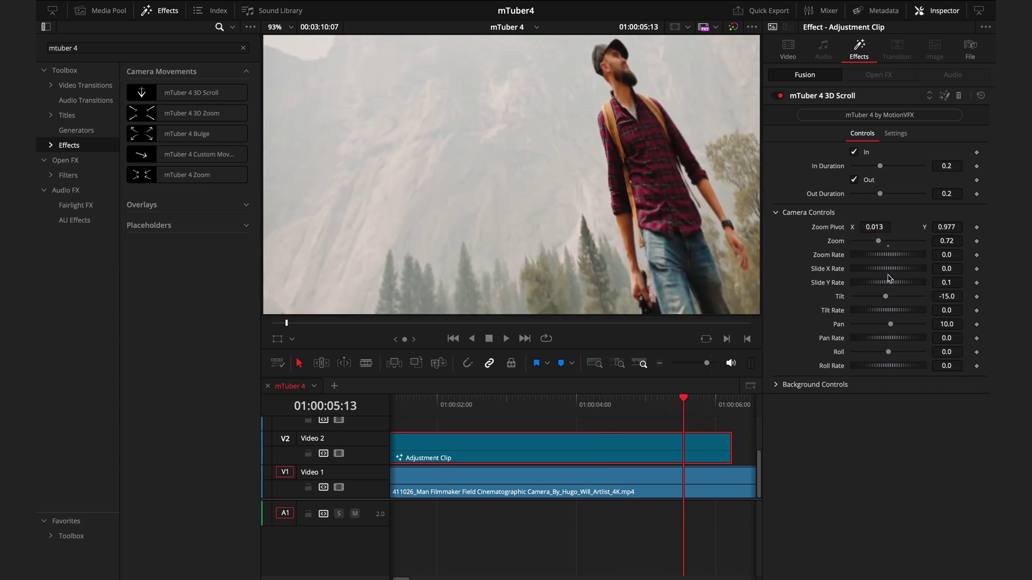
click(509, 461)
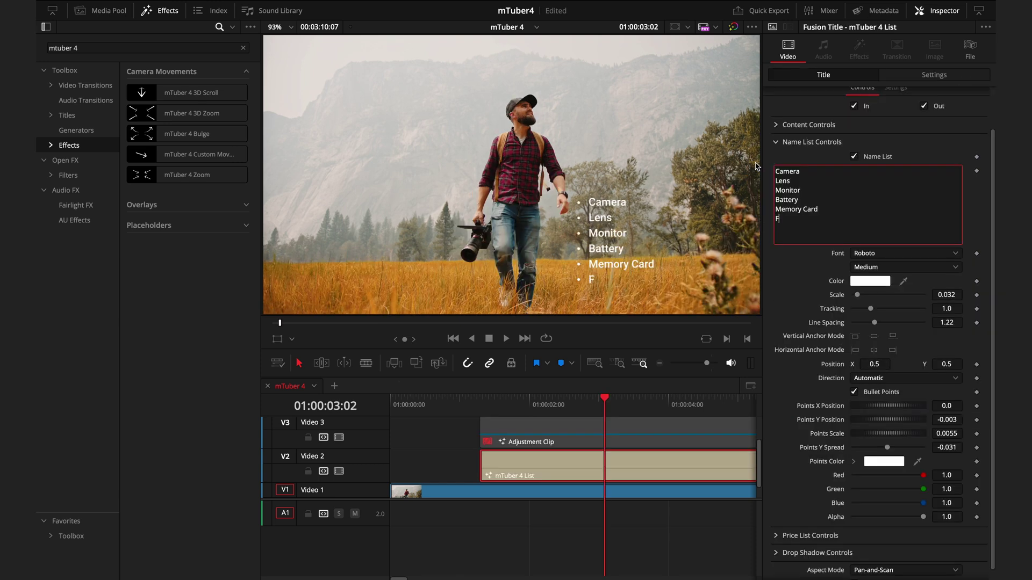
- Add 'Lens Filters' as the list title's sixth line and bring the list into the preview
key(BackSpace)
text(Lens Filters)
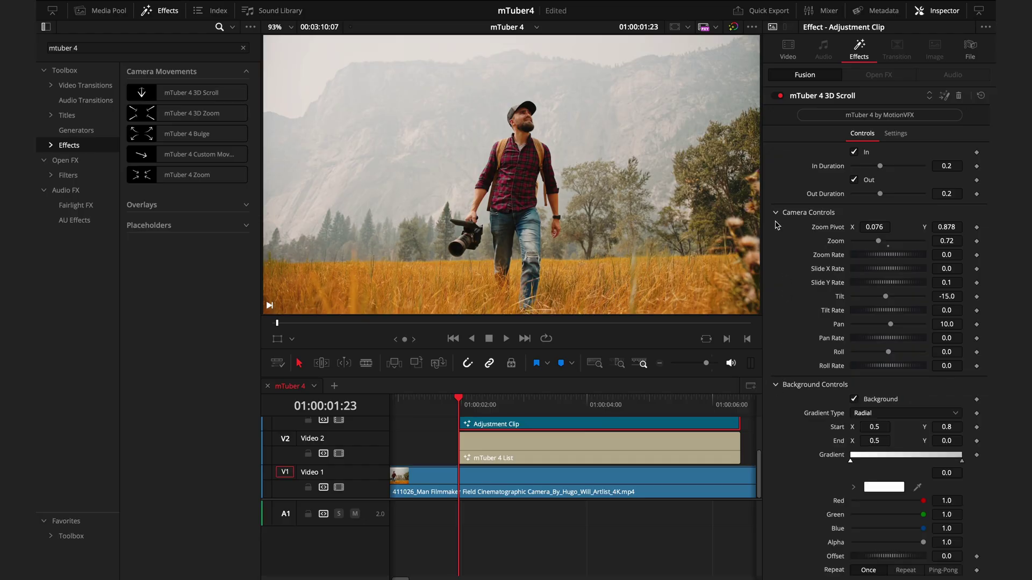
click(777, 213)
drag(476, 409, 529, 409)
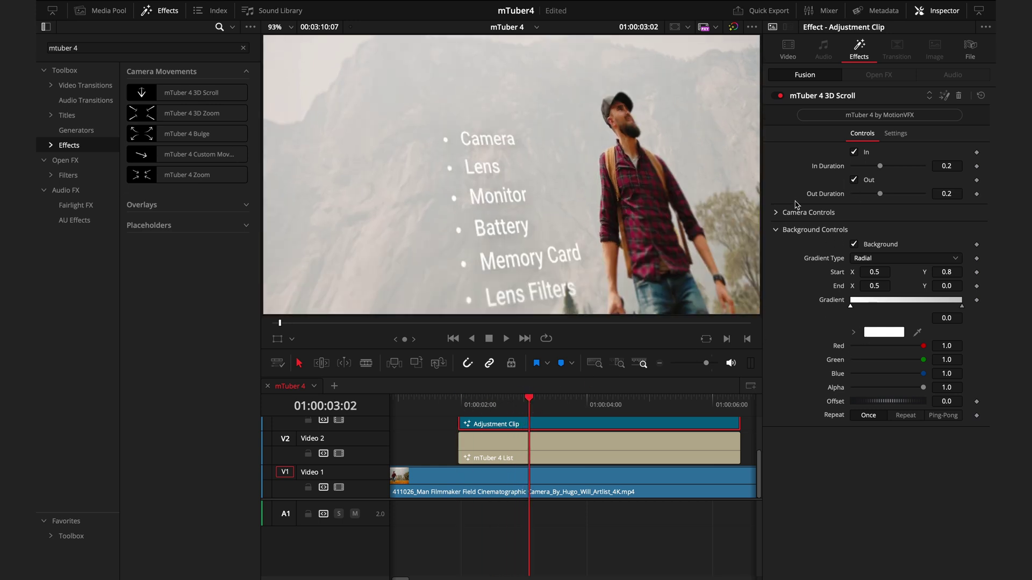
- Lower the Zoom Pivot Y, raise X to 0.277, and try background colours without keeping them
click(777, 213)
drag(955, 237, 292, 237)
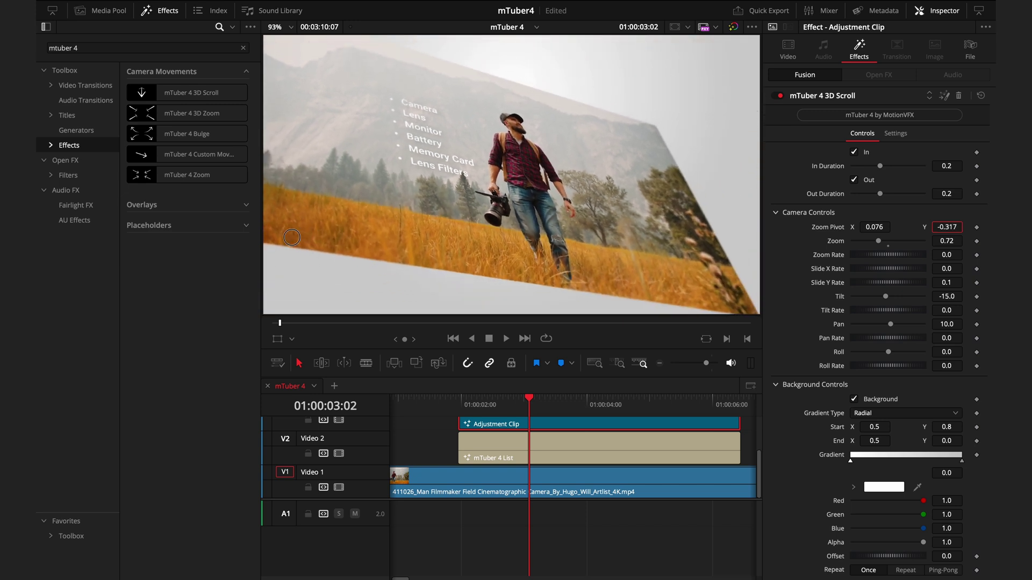
drag(888, 226, 996, 226)
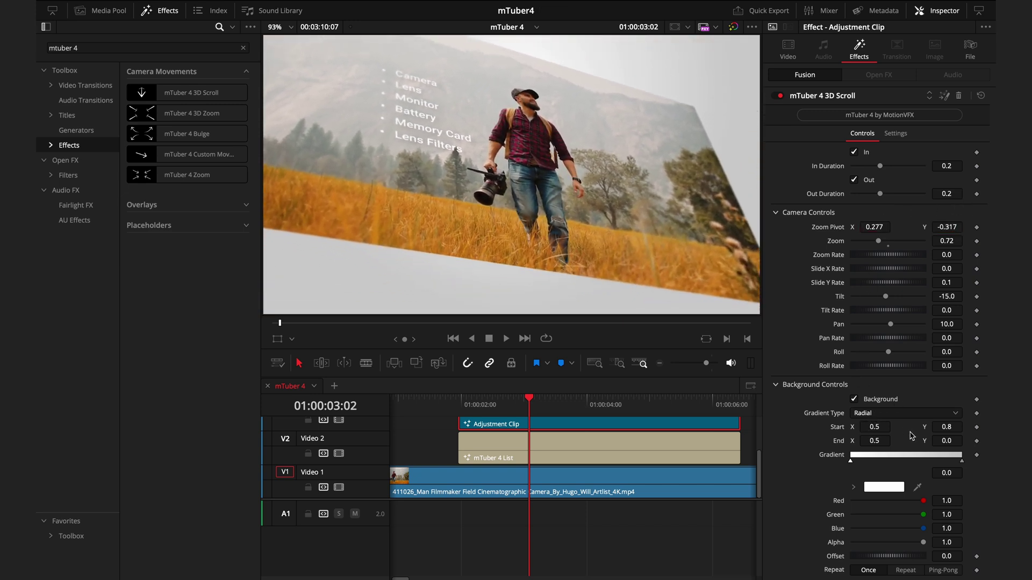
click(886, 487)
mouse_move(722, 228)
mouse_down()
mouse_move(744, 220)
mouse_move(738, 161)
mouse_move(669, 156)
mouse_move(680, 232)
mouse_move(707, 273)
mouse_up()
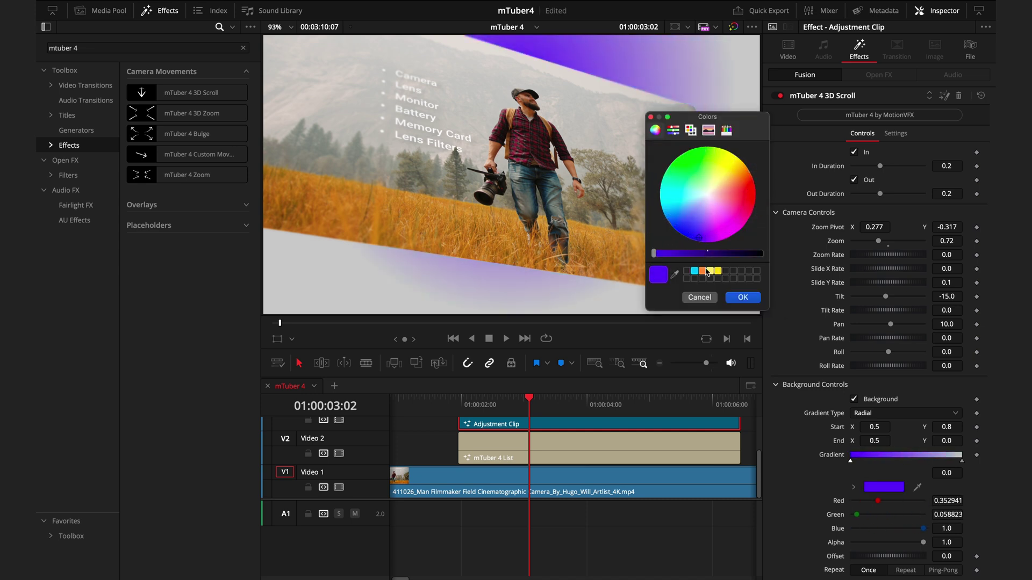
click(699, 297)
- Set Background Gradient Type to Square and settle the Zoom Pivot at 0.047 X, 0.643 Y
click(860, 413)
click(873, 425)
drag(934, 225, 981, 241)
drag(875, 227, 750, 239)
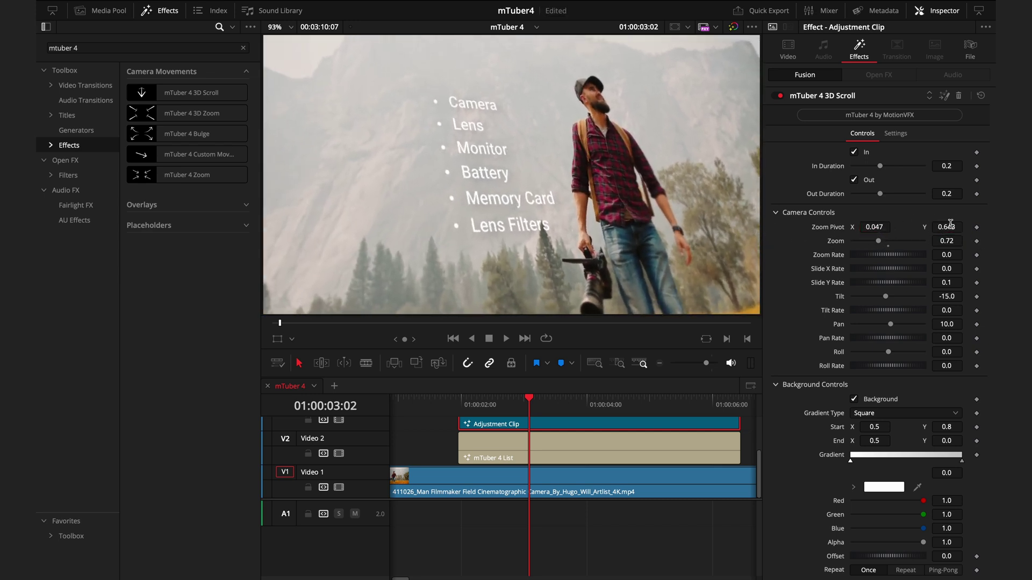